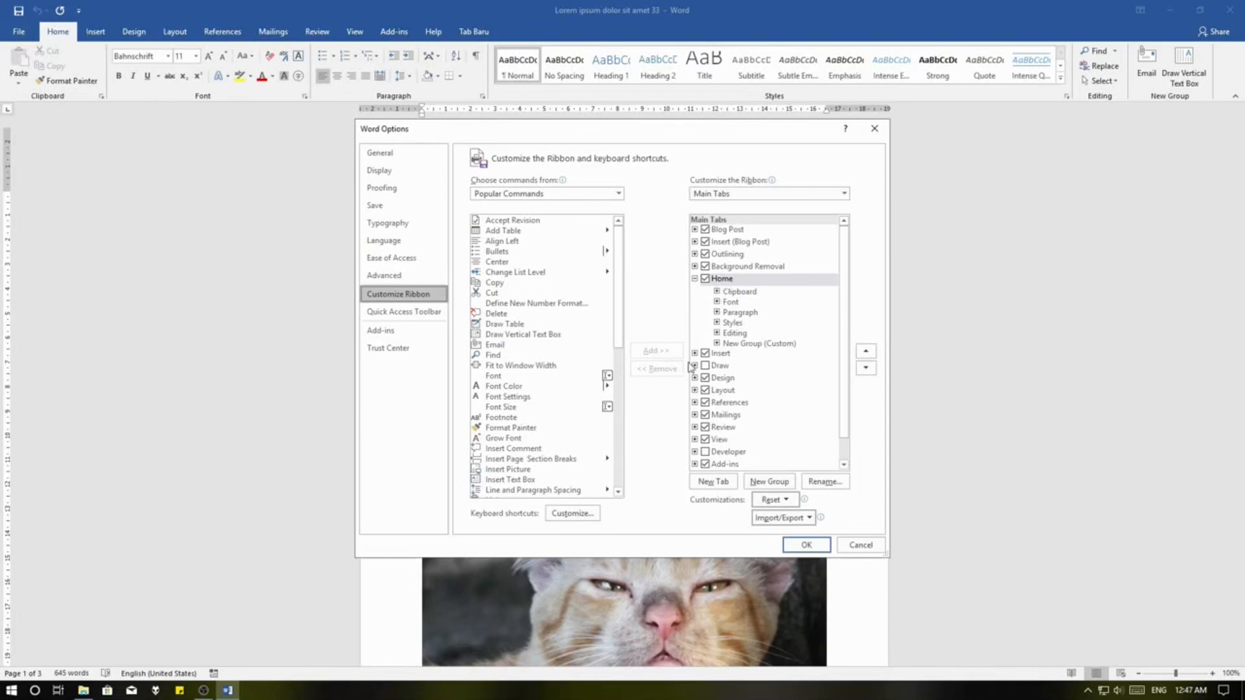
- Review the list of main tabs in the ribbon customization settings and close the settings
scroll(745, 422, down, 1)
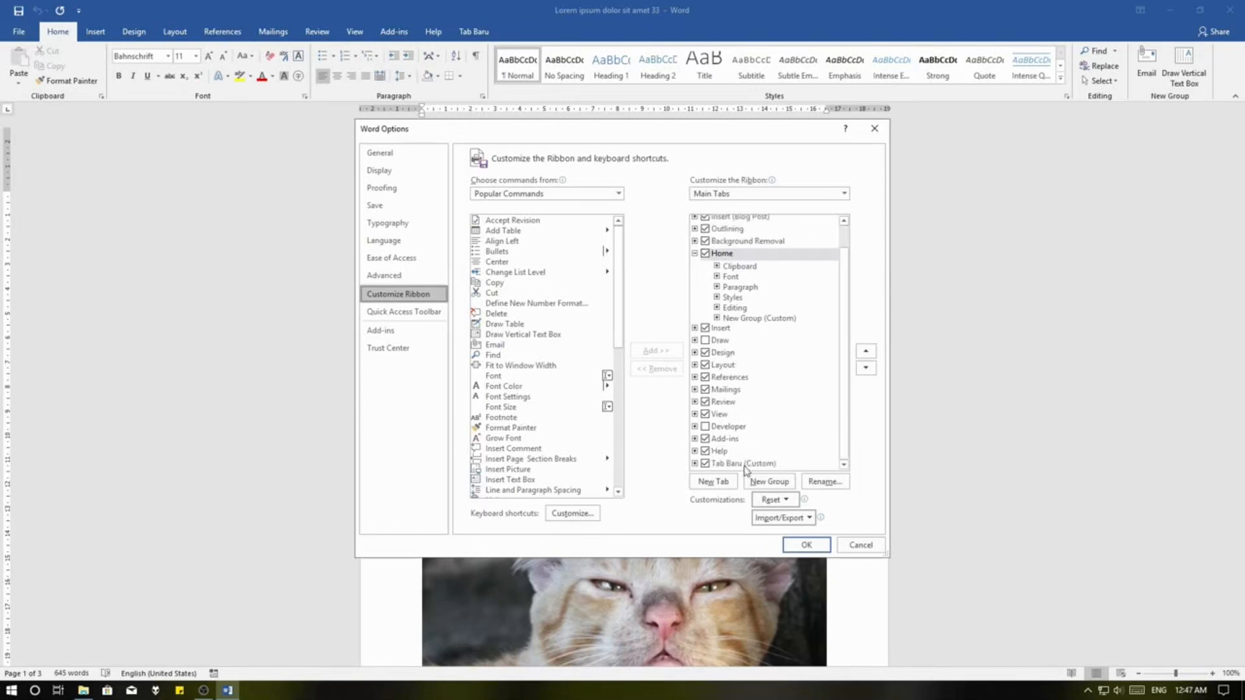
scroll(739, 389, up, 1)
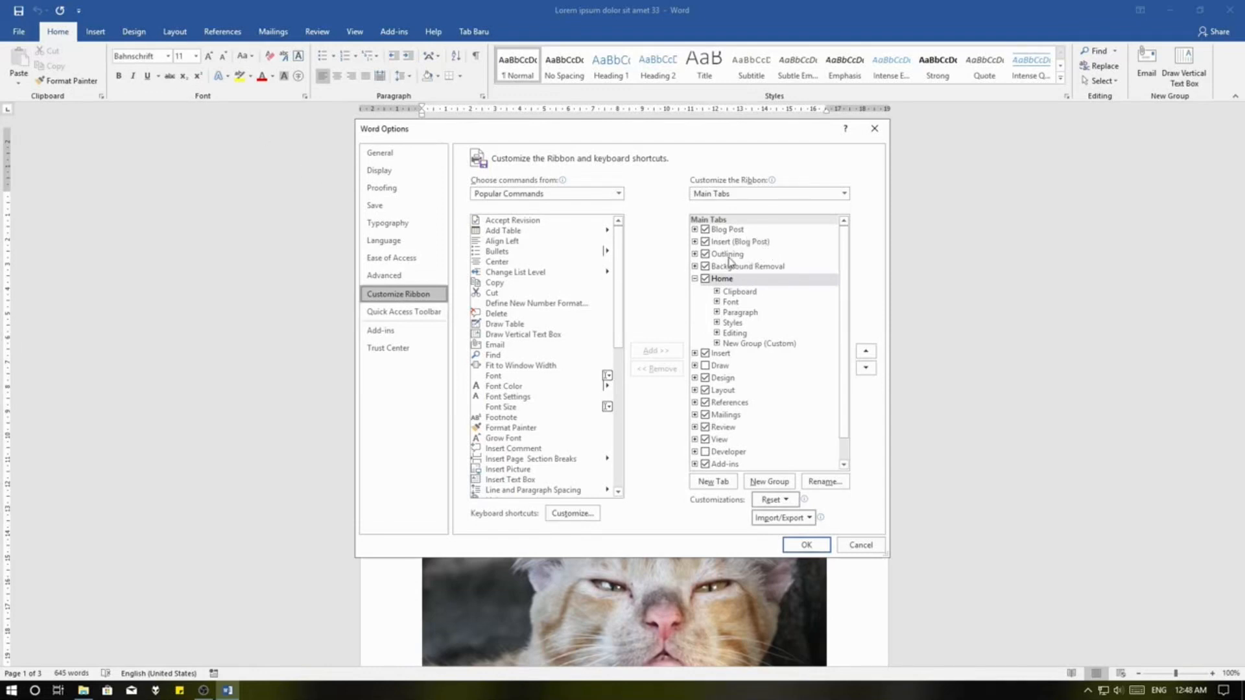
click(806, 544)
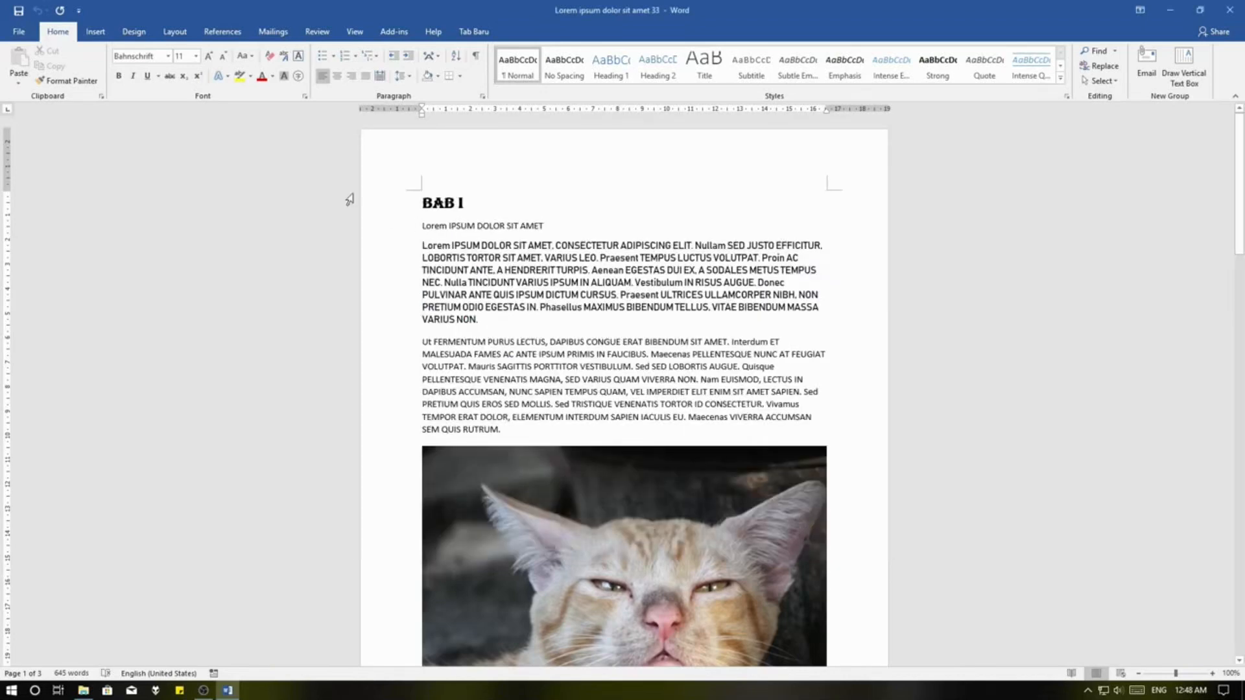
- Create a new document from the Blog post template and postpone the blog account registration
click(19, 32)
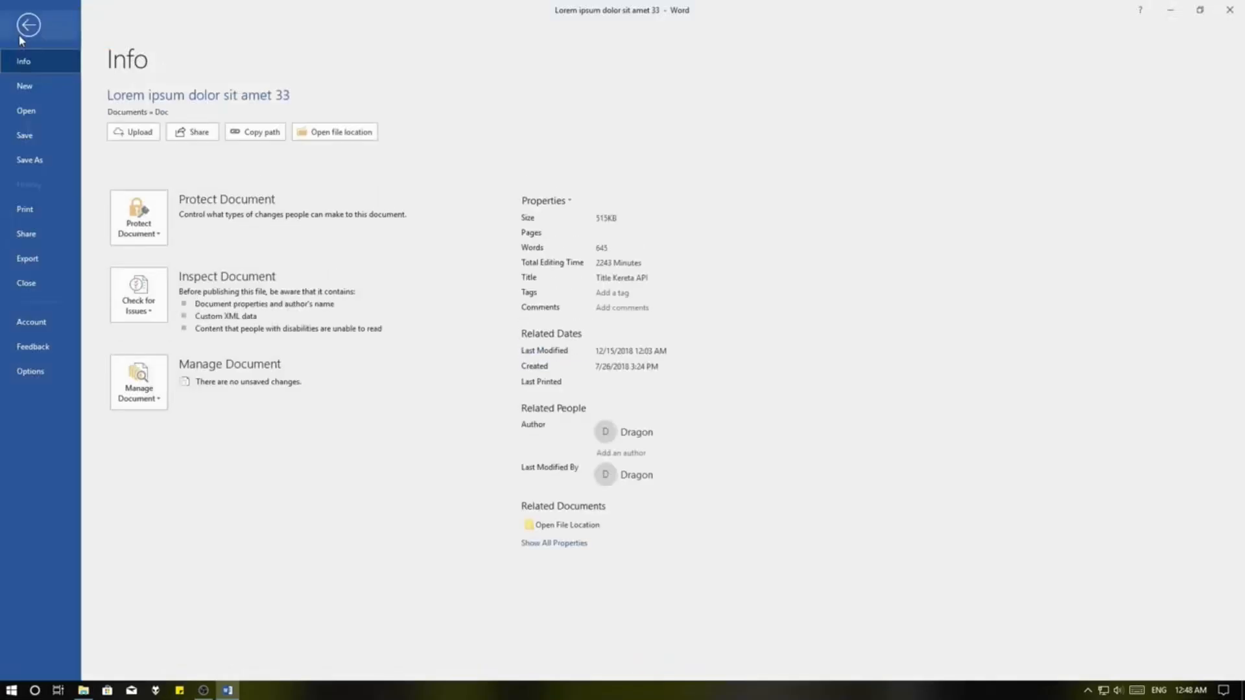
click(36, 95)
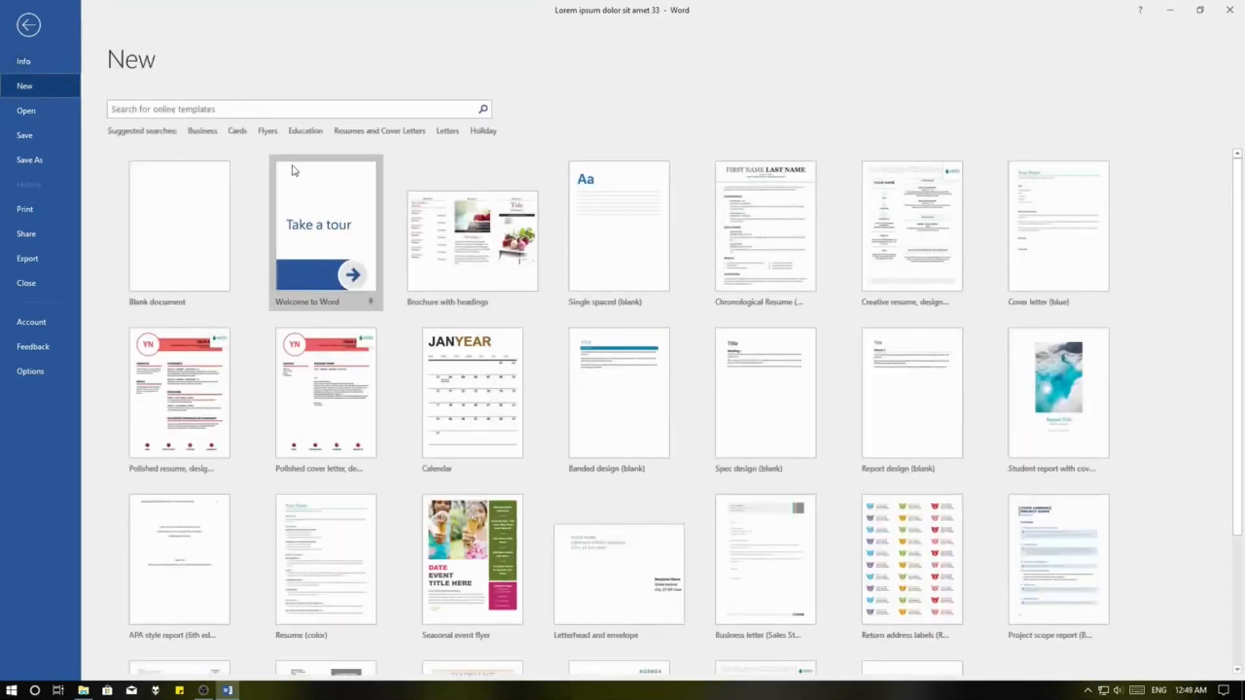
scroll(907, 350, down, 3)
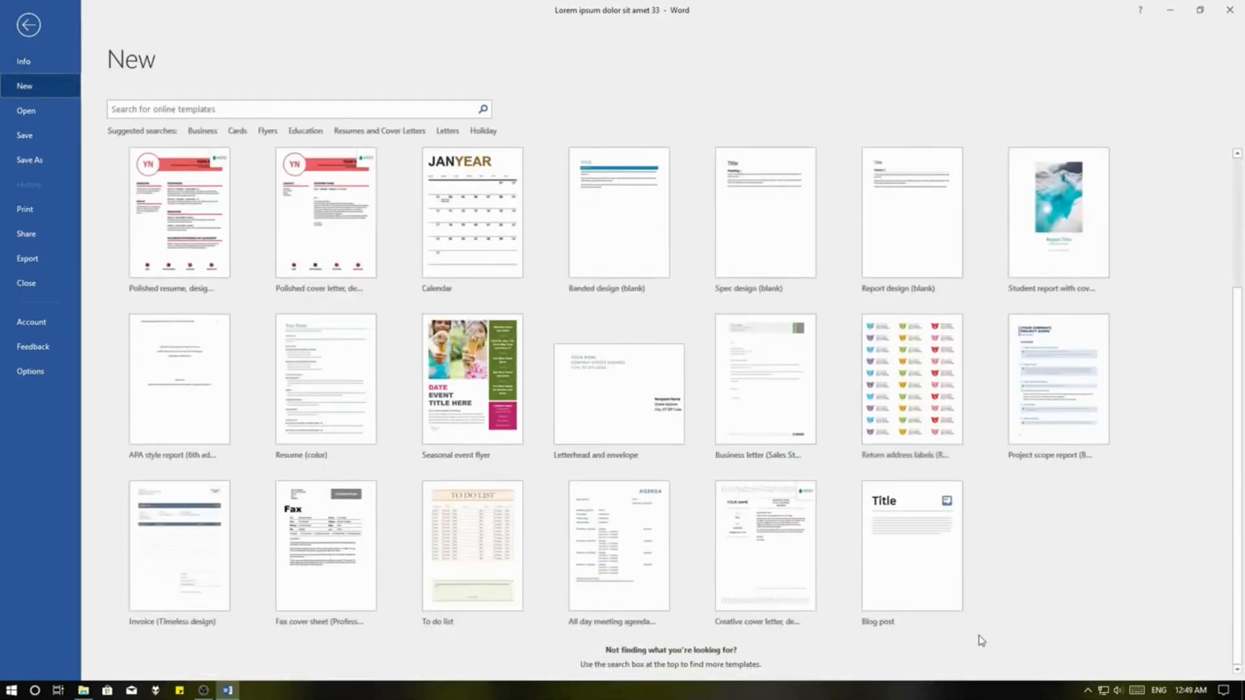
click(903, 570)
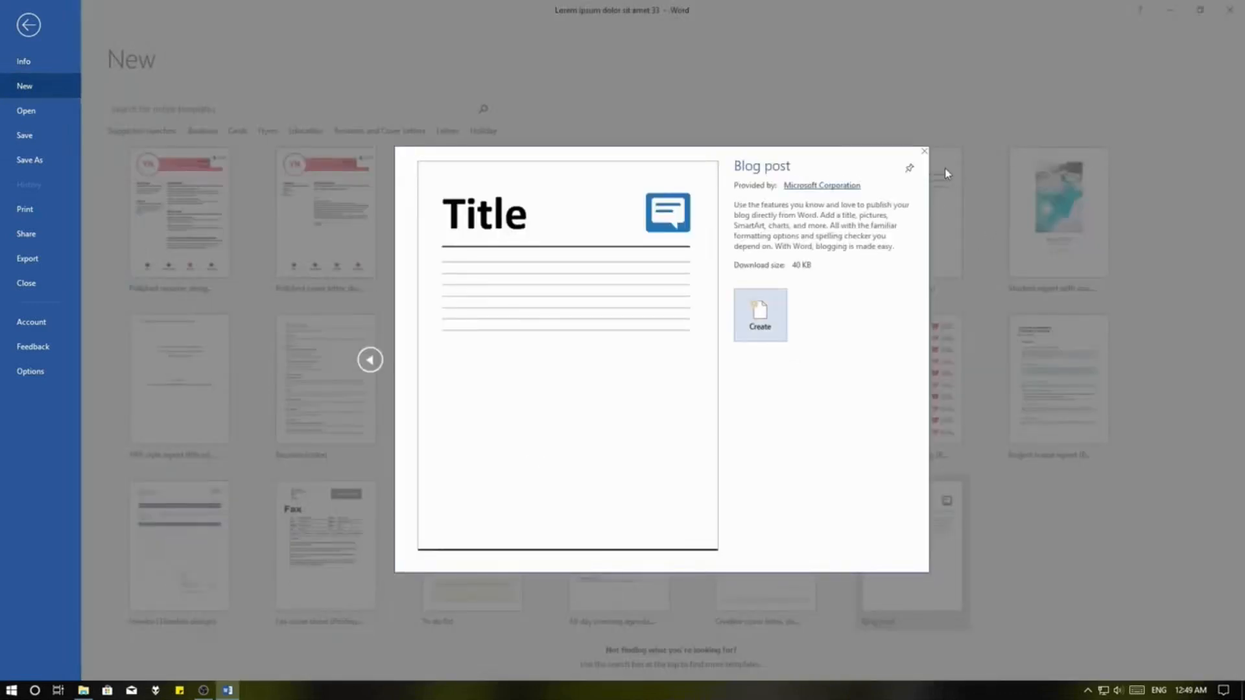
click(762, 317)
click(823, 396)
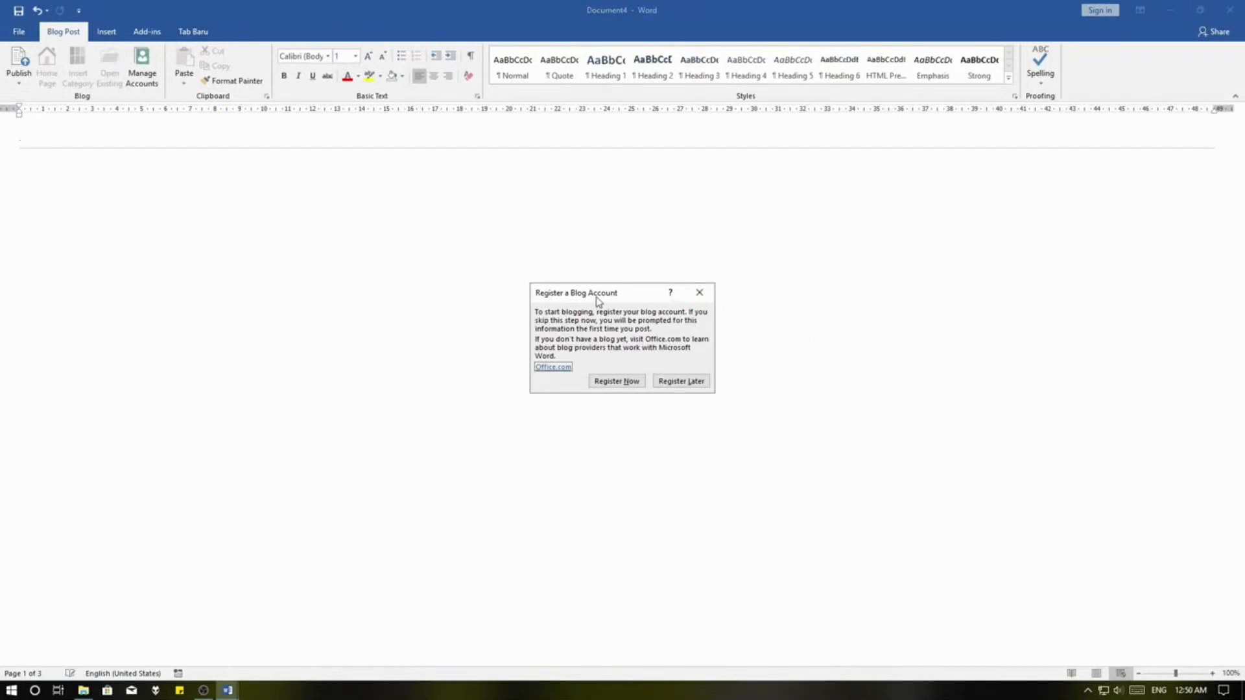
click(681, 382)
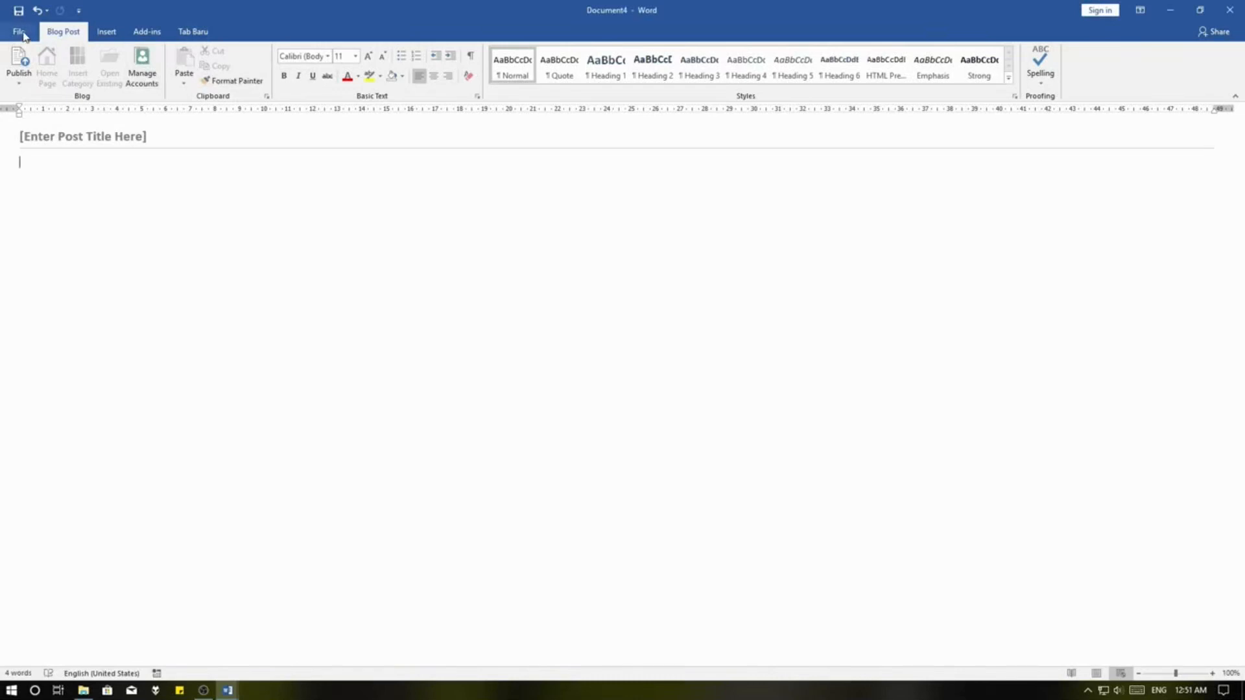
- Look at the blog post document's Insert and Blog Post commands and close the document without saving it
click(110, 33)
click(79, 34)
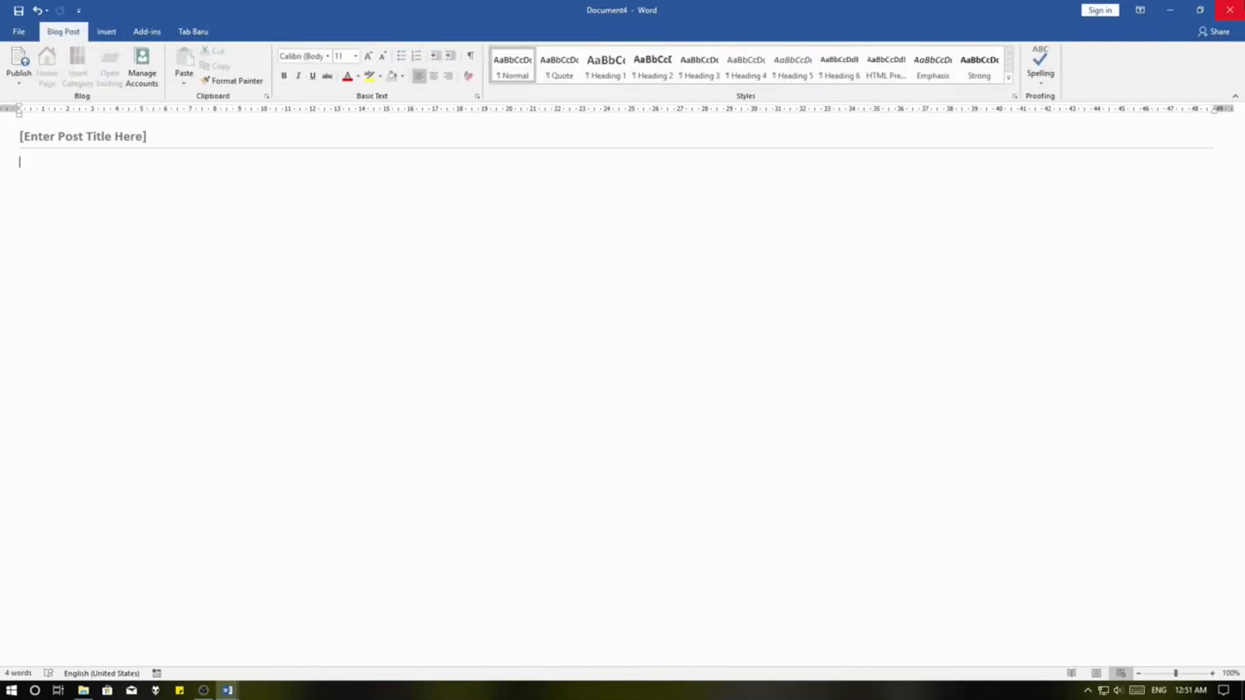
click(1229, 9)
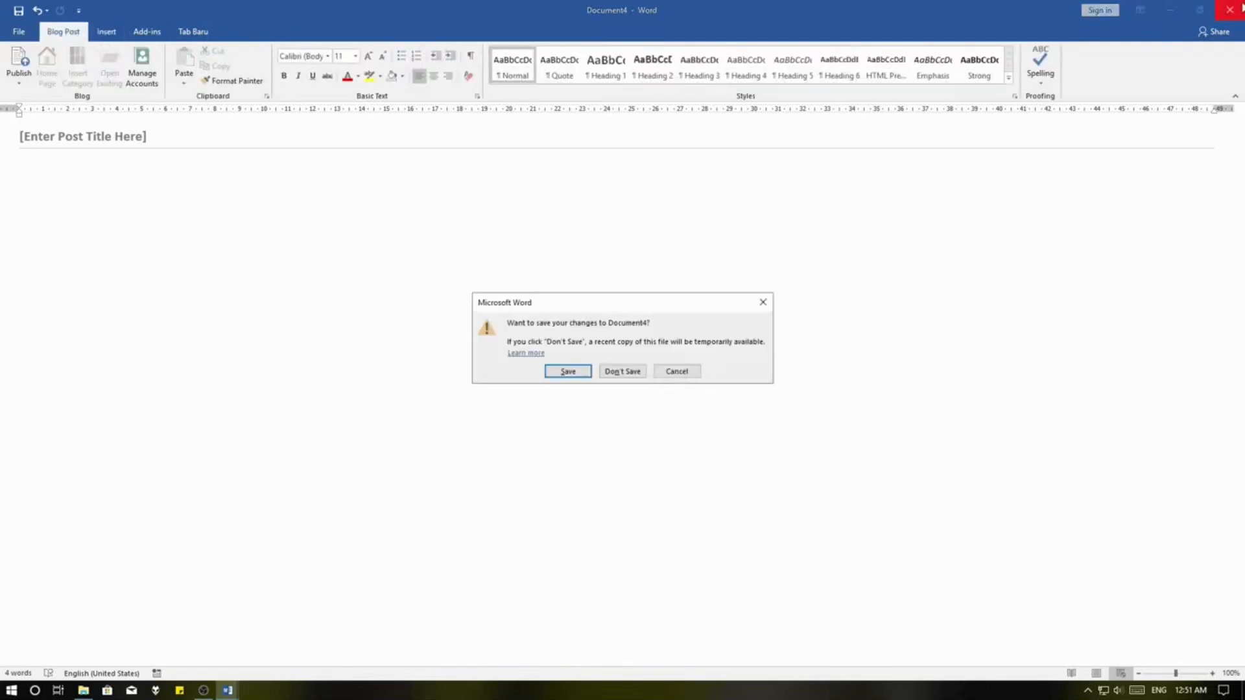
click(616, 377)
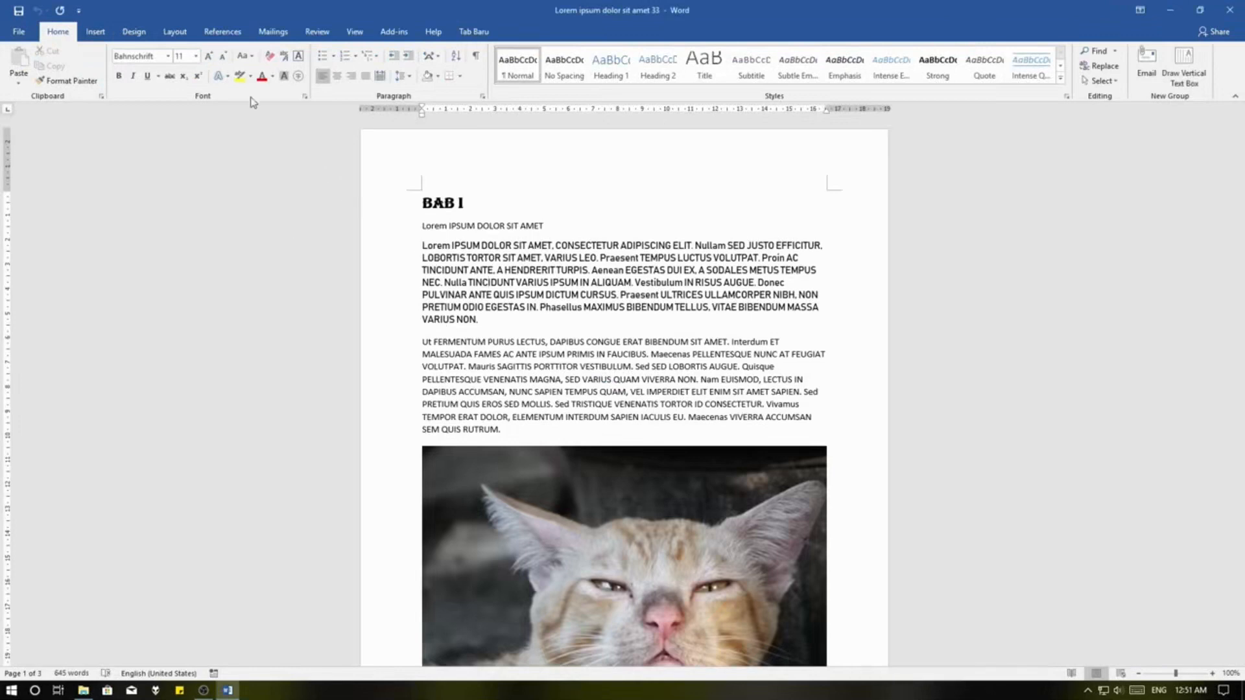
- Check the Outlining entry among the main tabs in the ribbon customization settings and close the settings
right_click(508, 98)
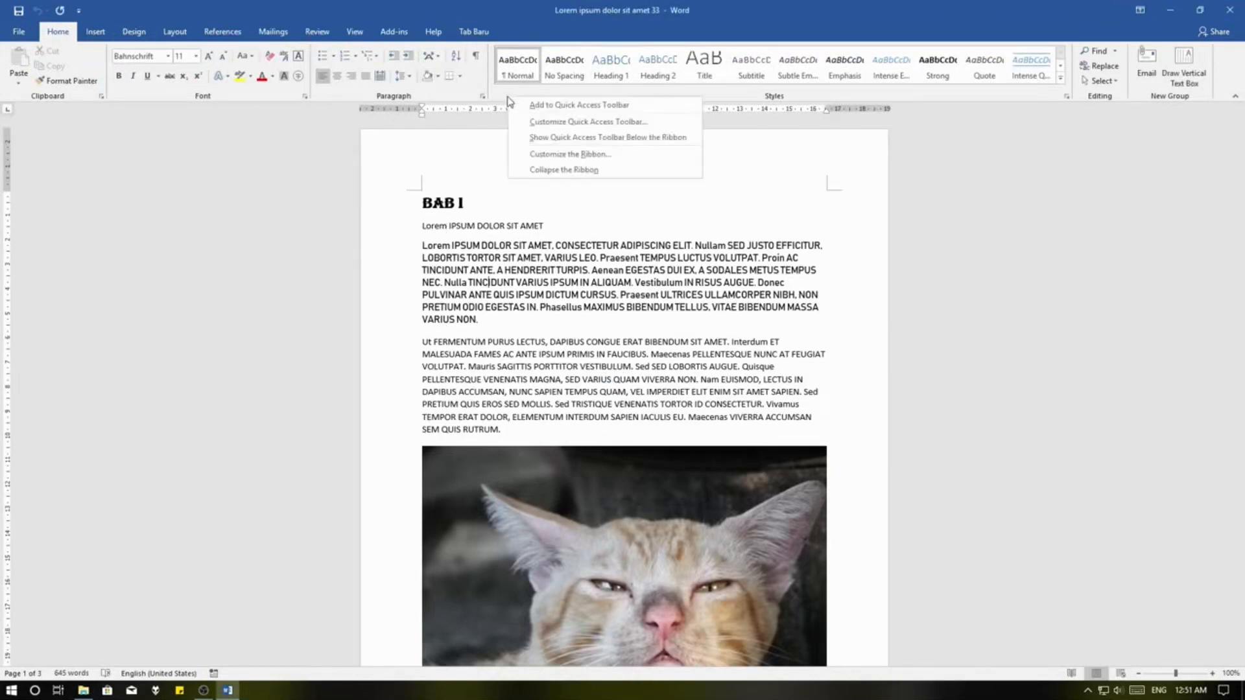
click(531, 150)
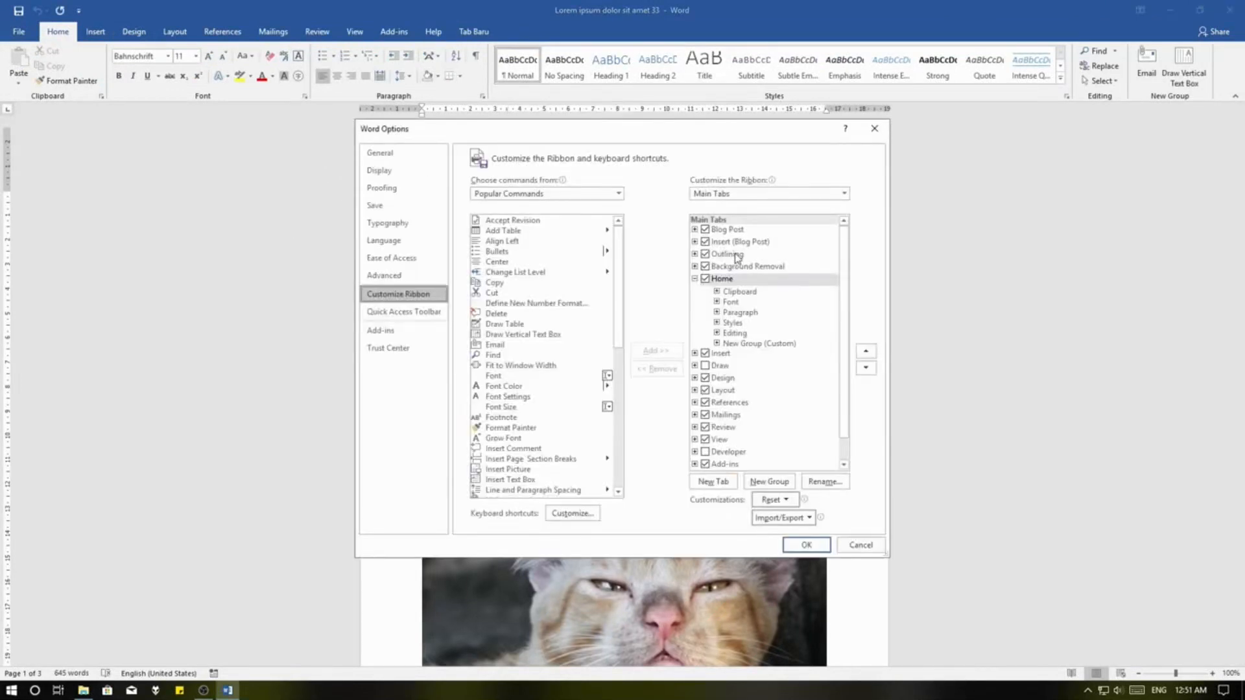
click(807, 545)
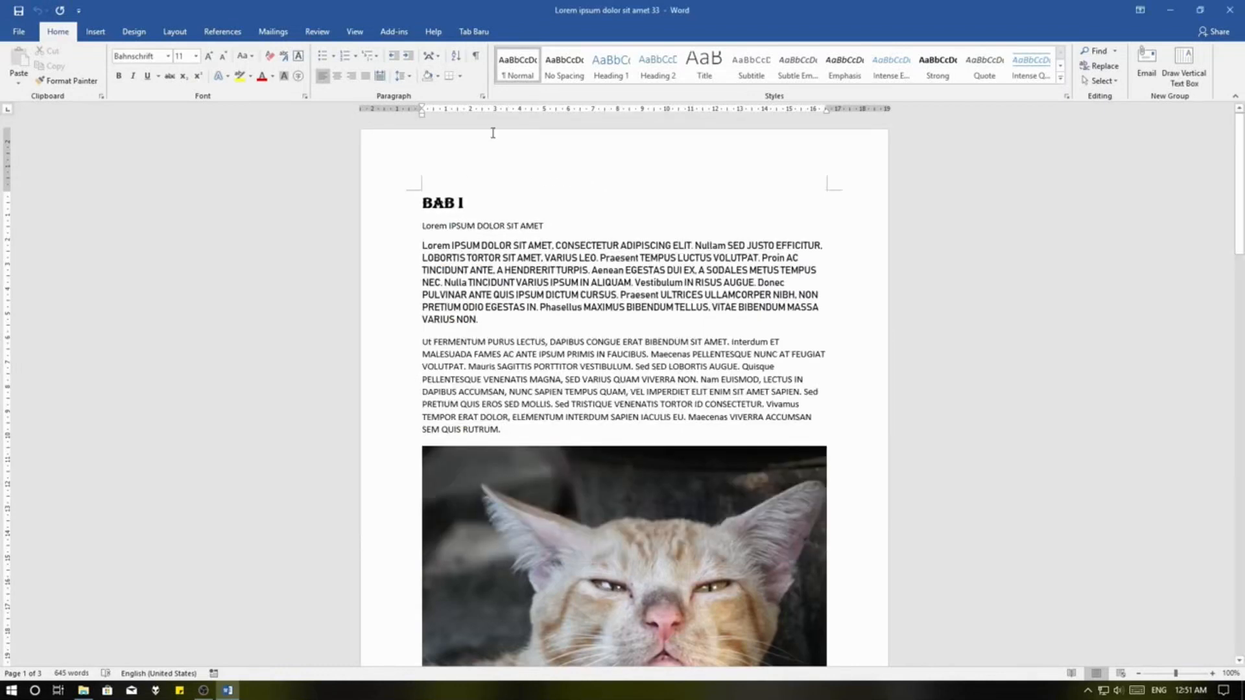
- Display the document in Outline view and examine the Outlining tab's groups in the ribbon customization settings
click(355, 33)
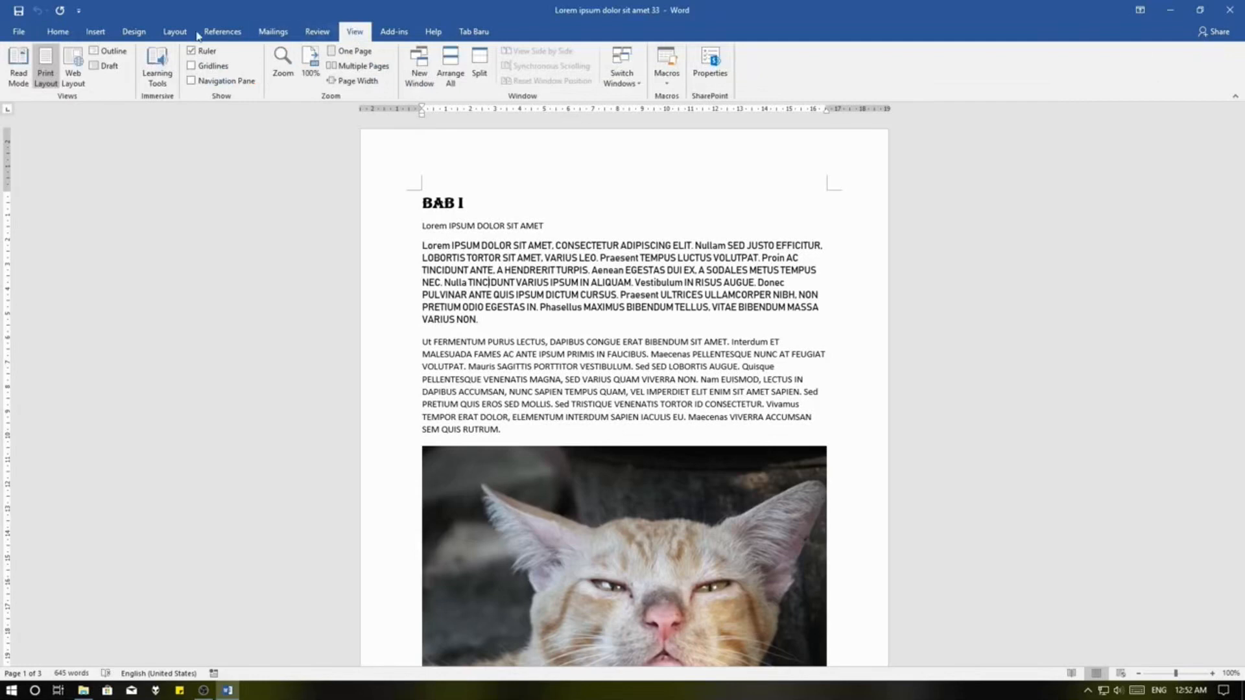
click(109, 50)
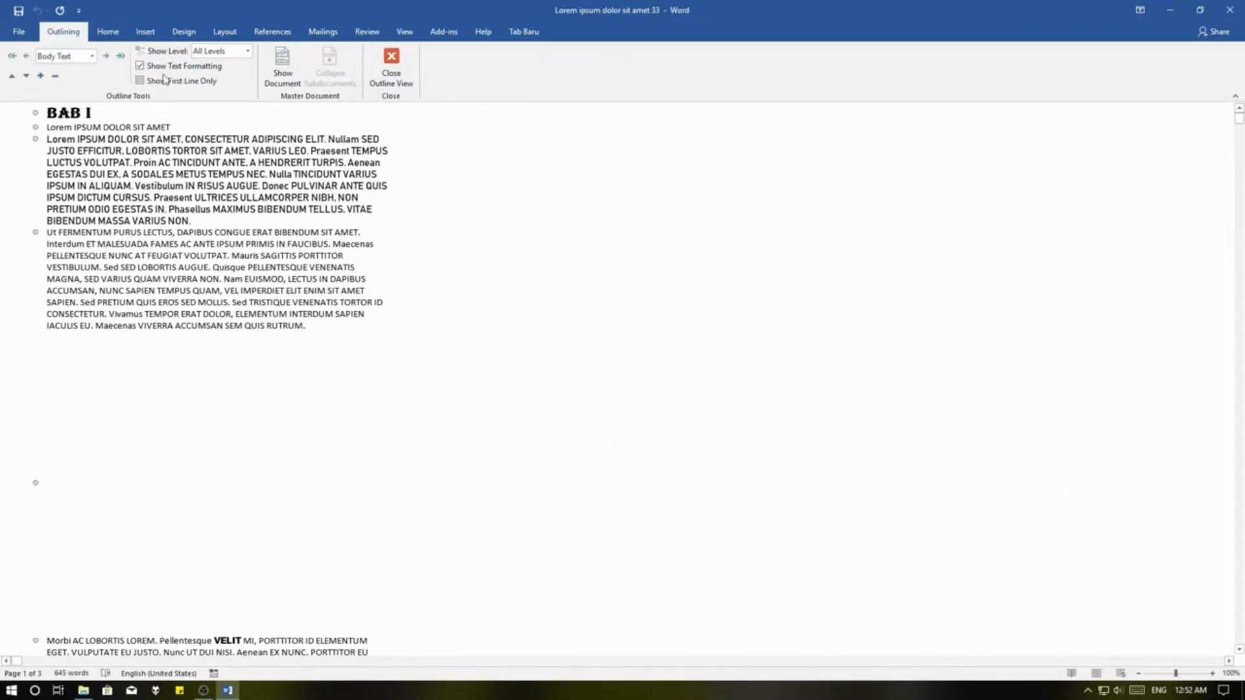
right_click(556, 72)
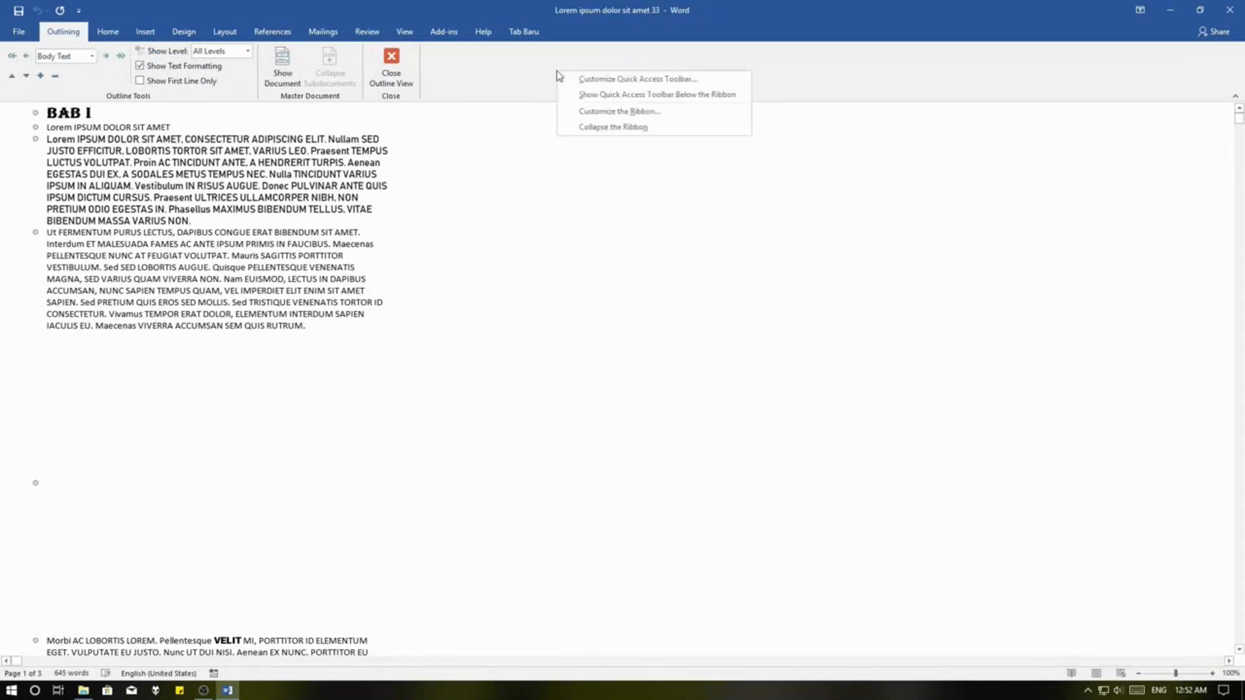
click(635, 109)
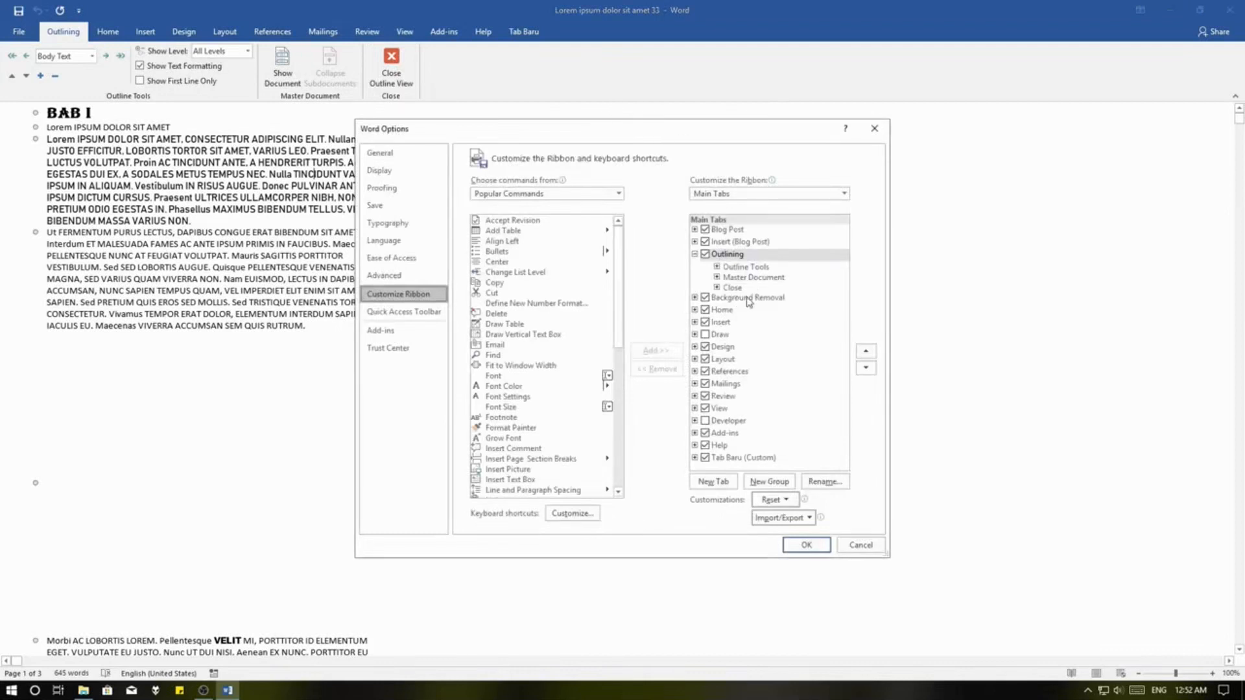
click(866, 547)
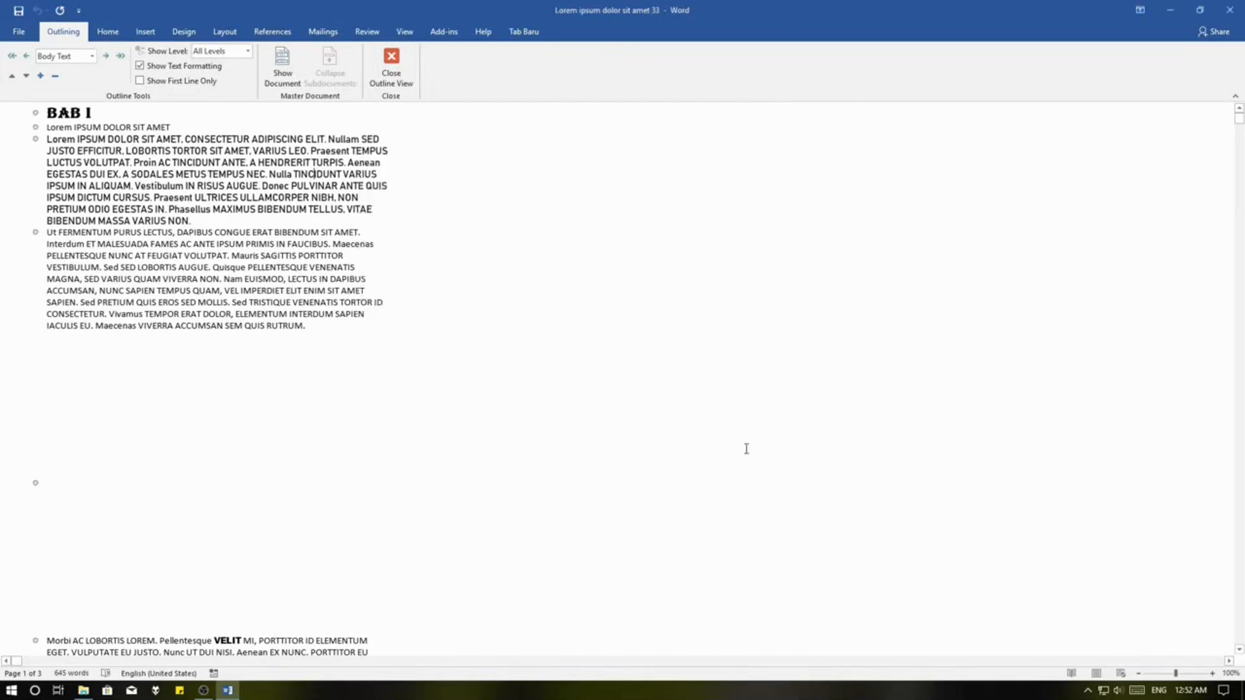
- Look through the Home, Outlining and View commands available in Outline view and close Outline view
click(111, 31)
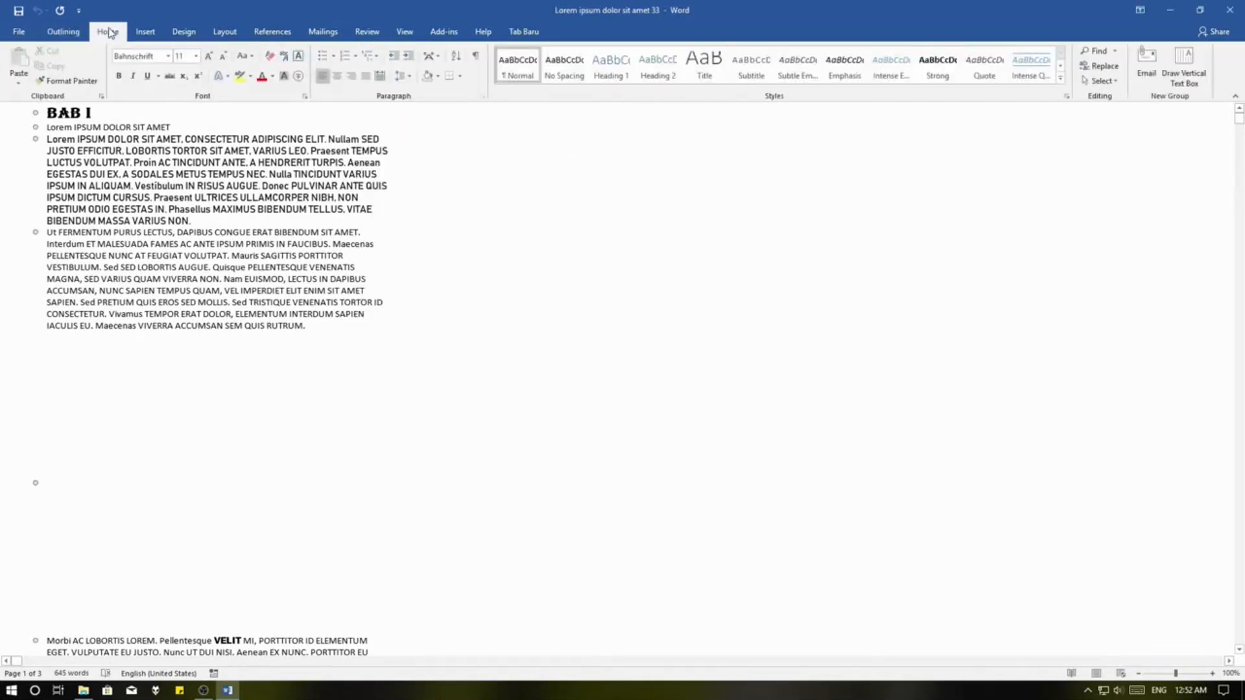
click(66, 32)
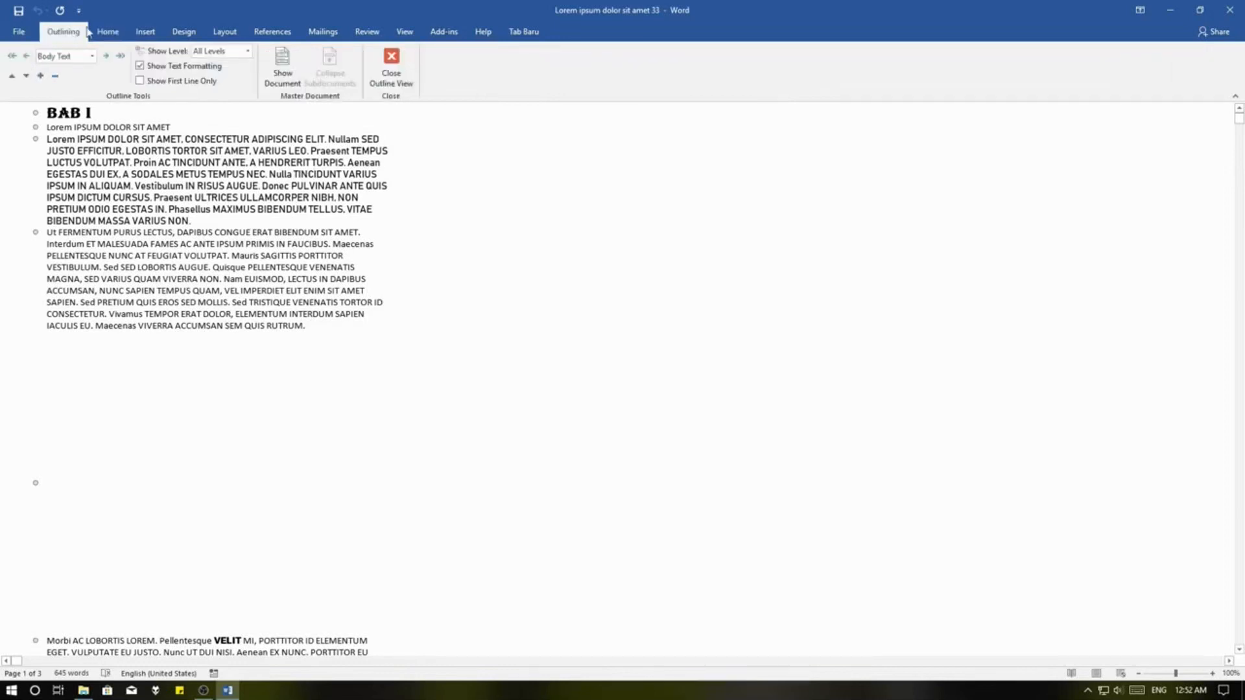
click(418, 35)
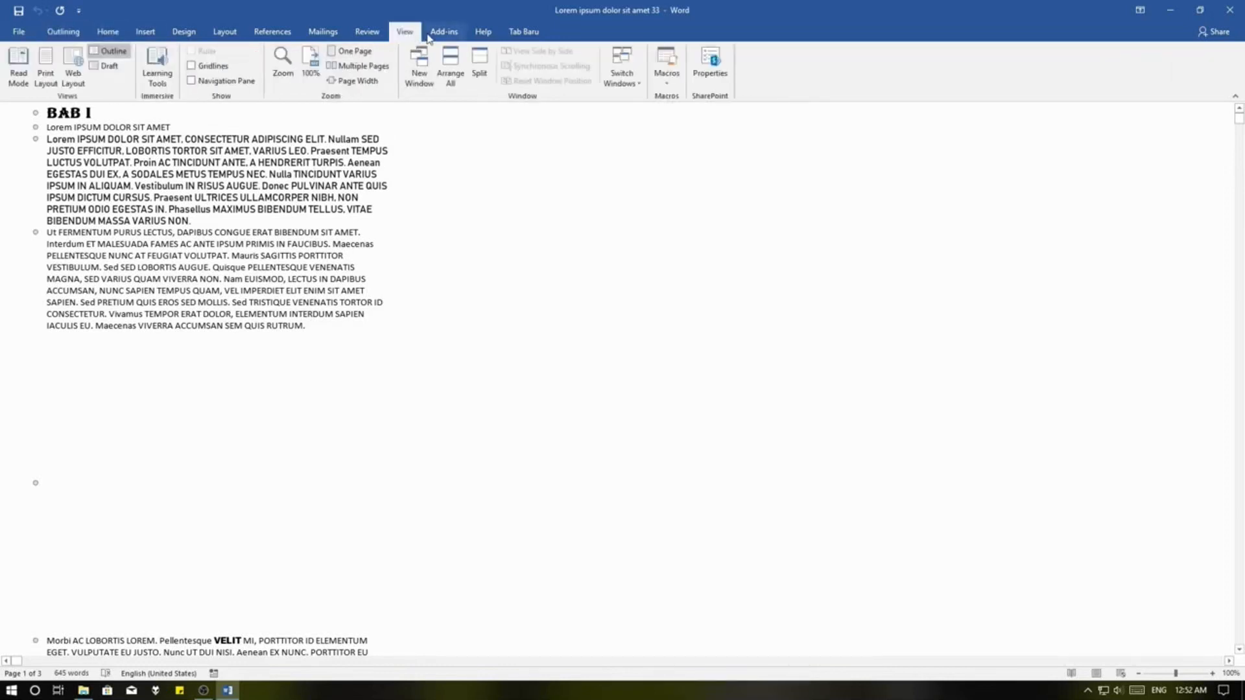
click(63, 31)
click(391, 65)
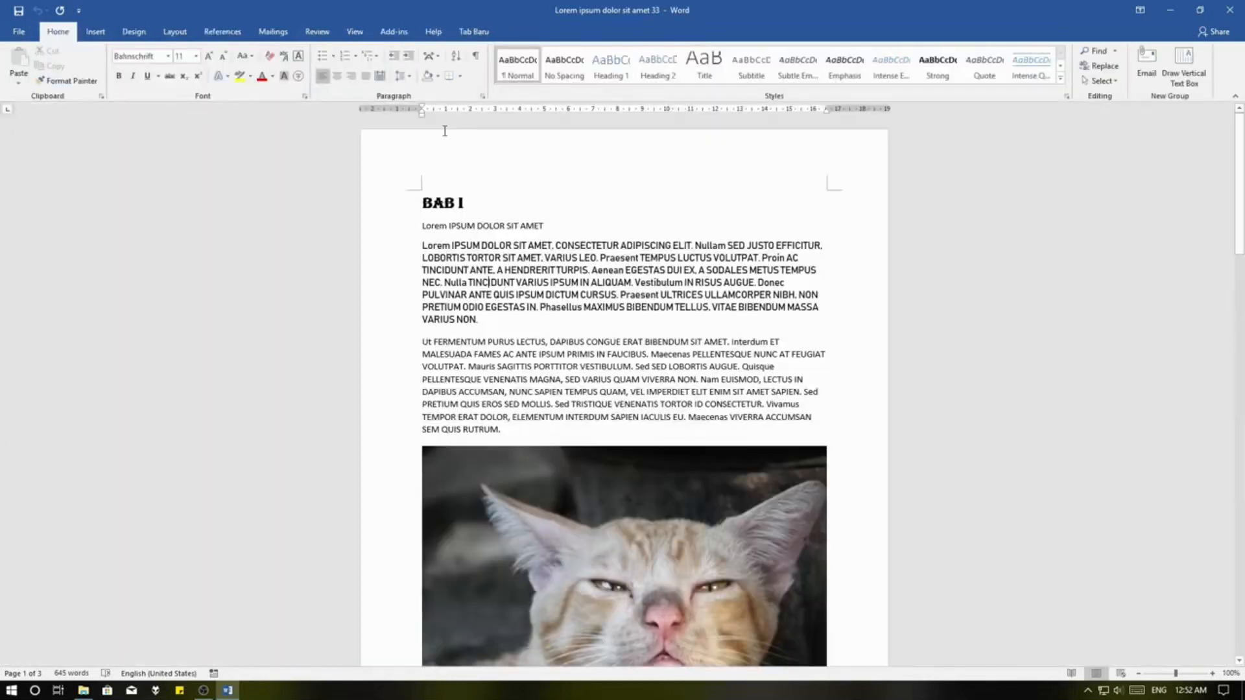
- Start Remove Background on the cat picture below the second body paragraph
scroll(587, 507, down, 2)
click(587, 505)
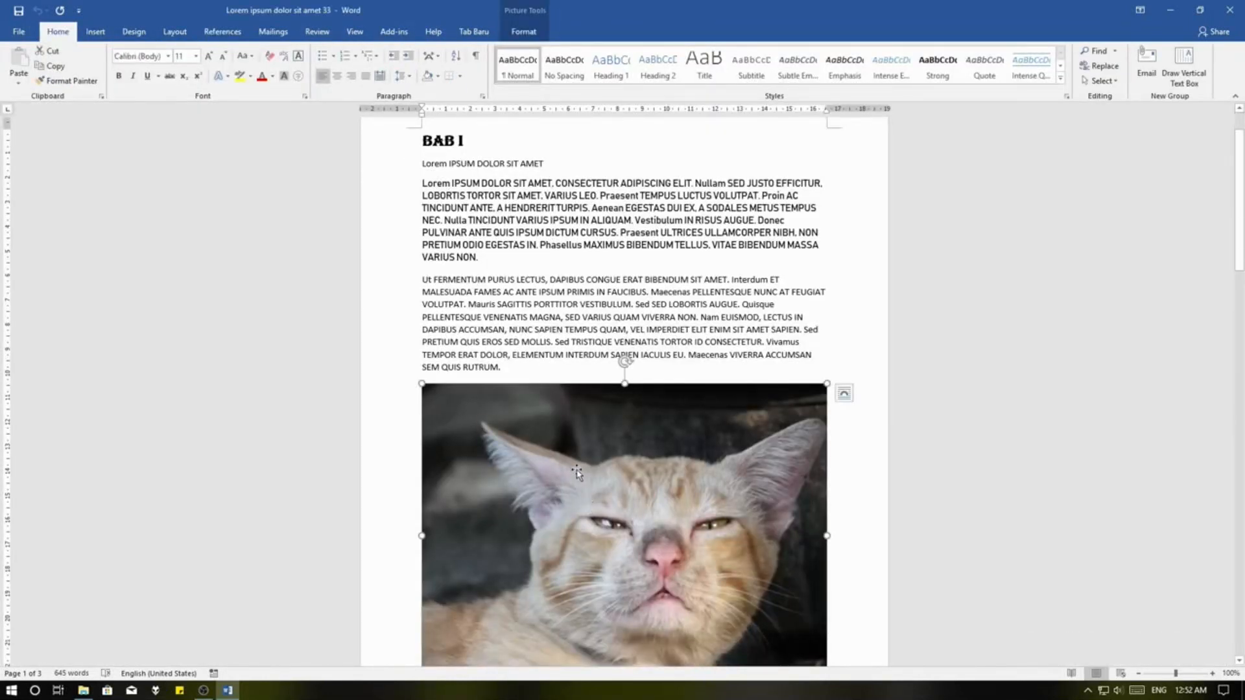
scroll(615, 449, down, 3)
scroll(619, 446, up, 3)
click(523, 32)
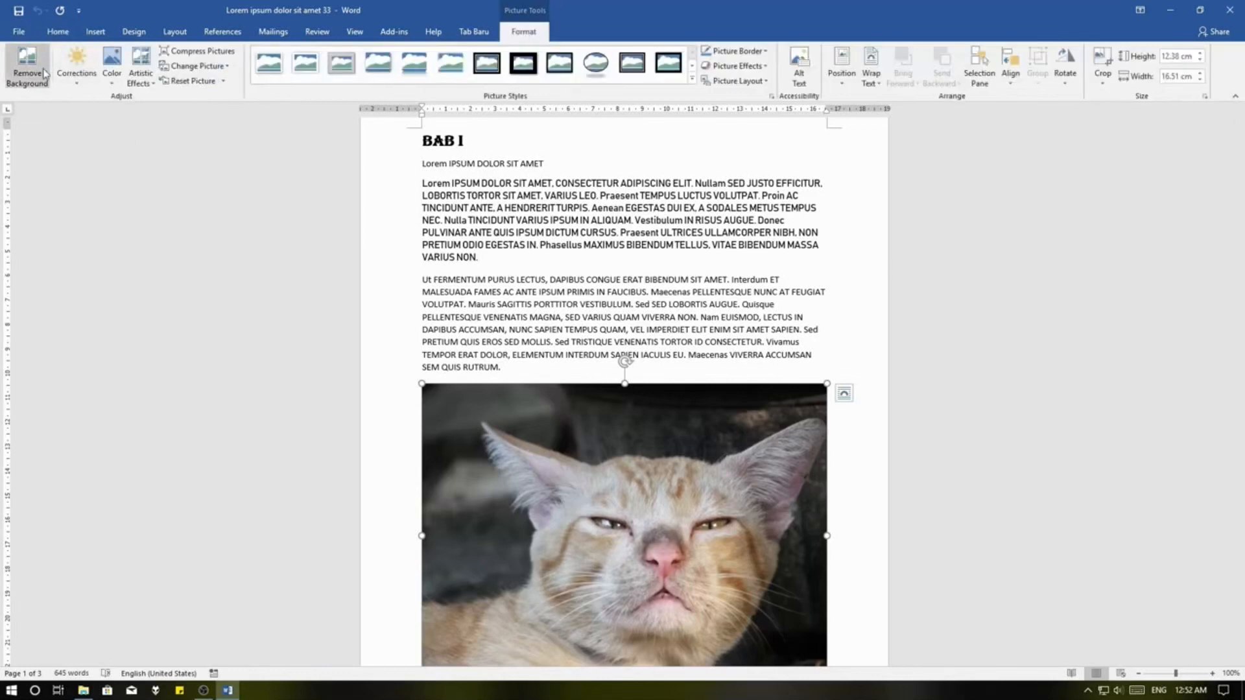
click(23, 68)
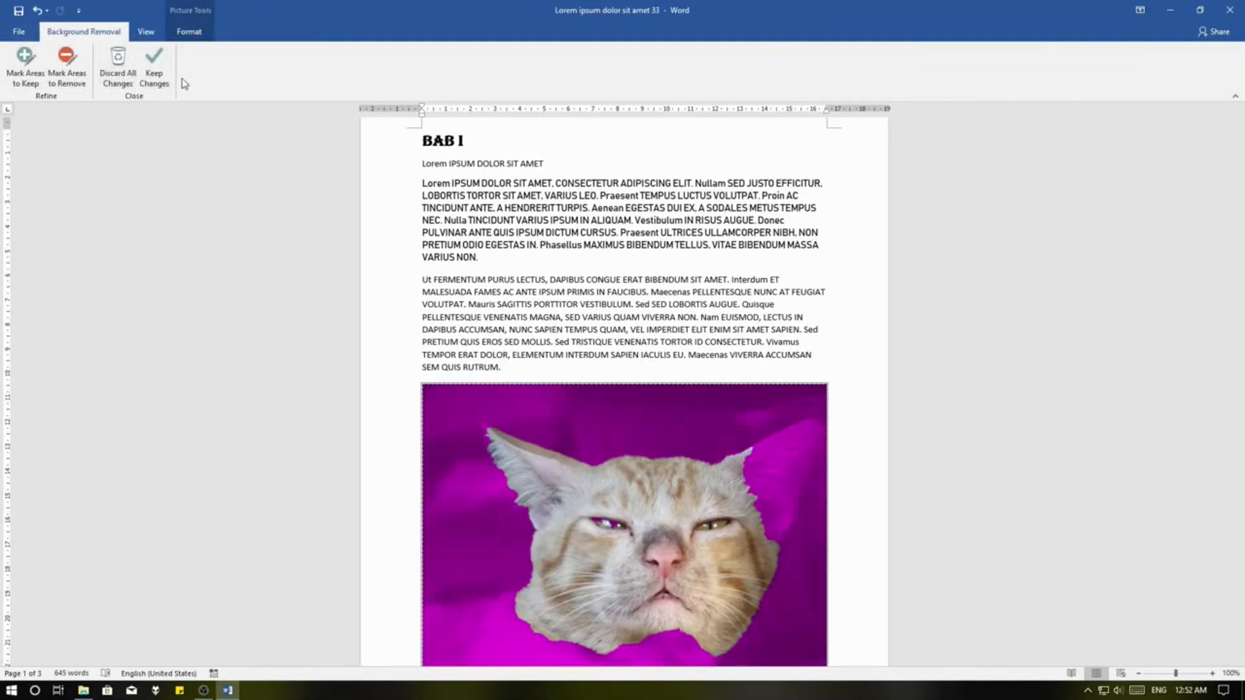
- Examine the Background Removal groups and the full All Tabs list in the ribbon customization settings, and leave without changes
right_click(249, 68)
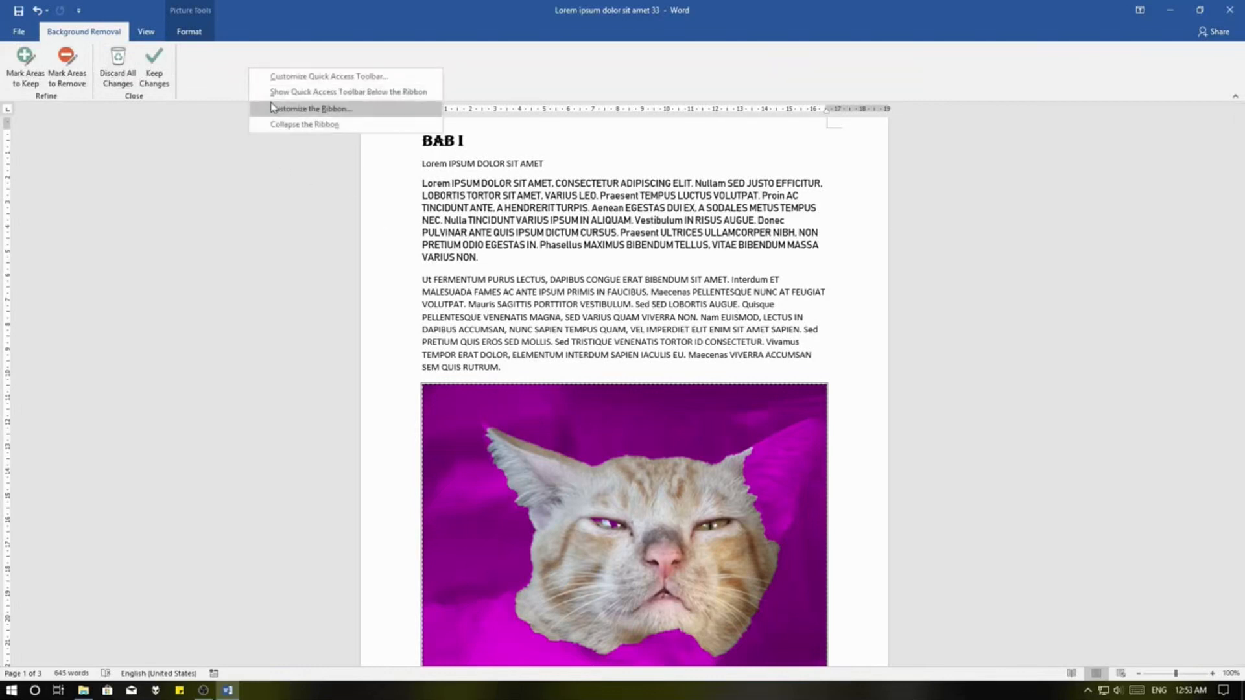
click(272, 108)
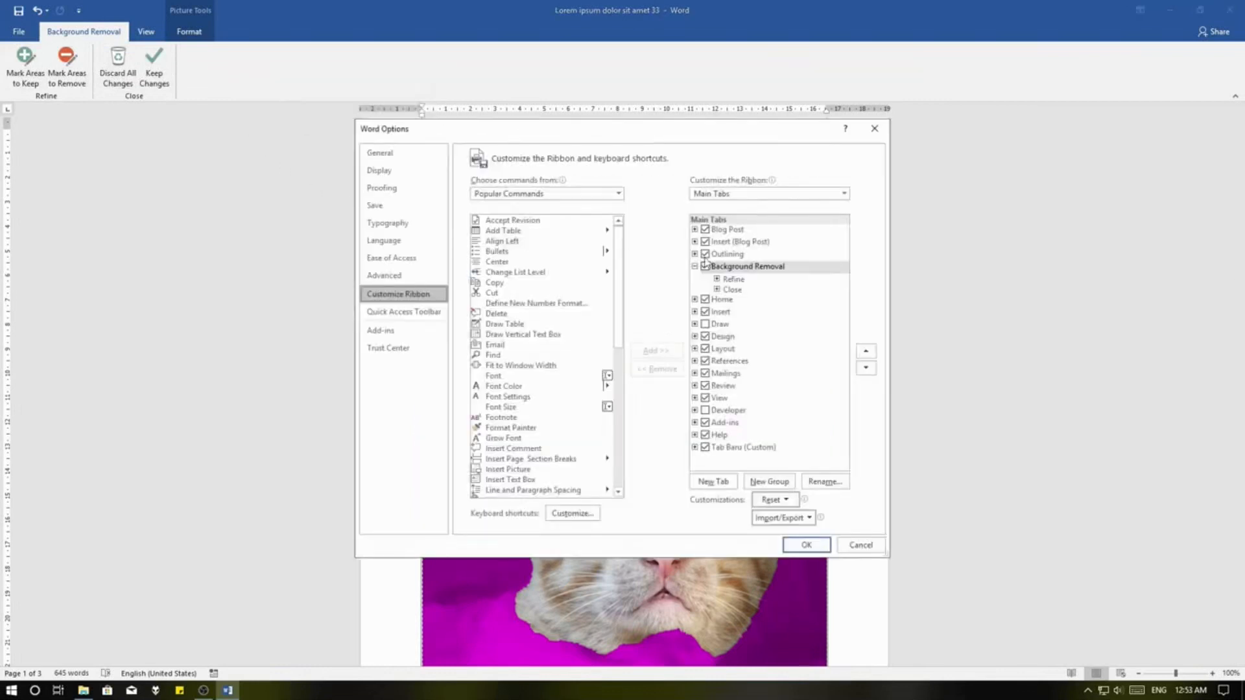
click(758, 194)
click(757, 208)
scroll(785, 292, down, 15)
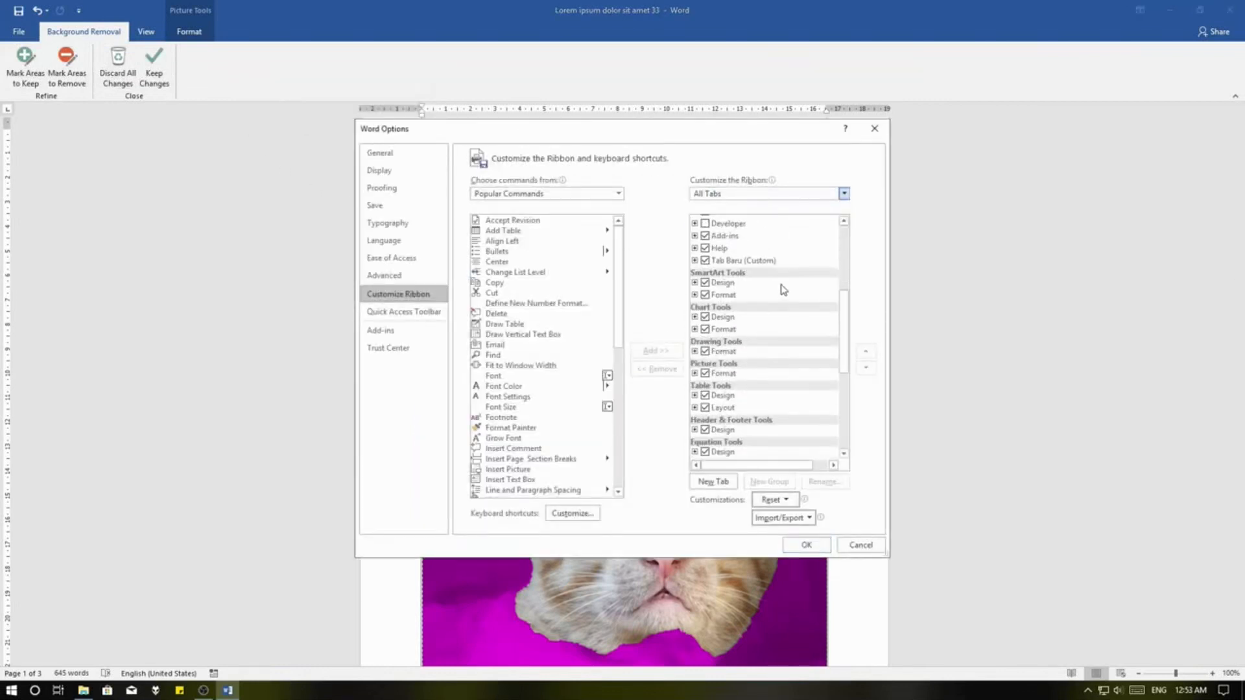
scroll(820, 282, up, 1)
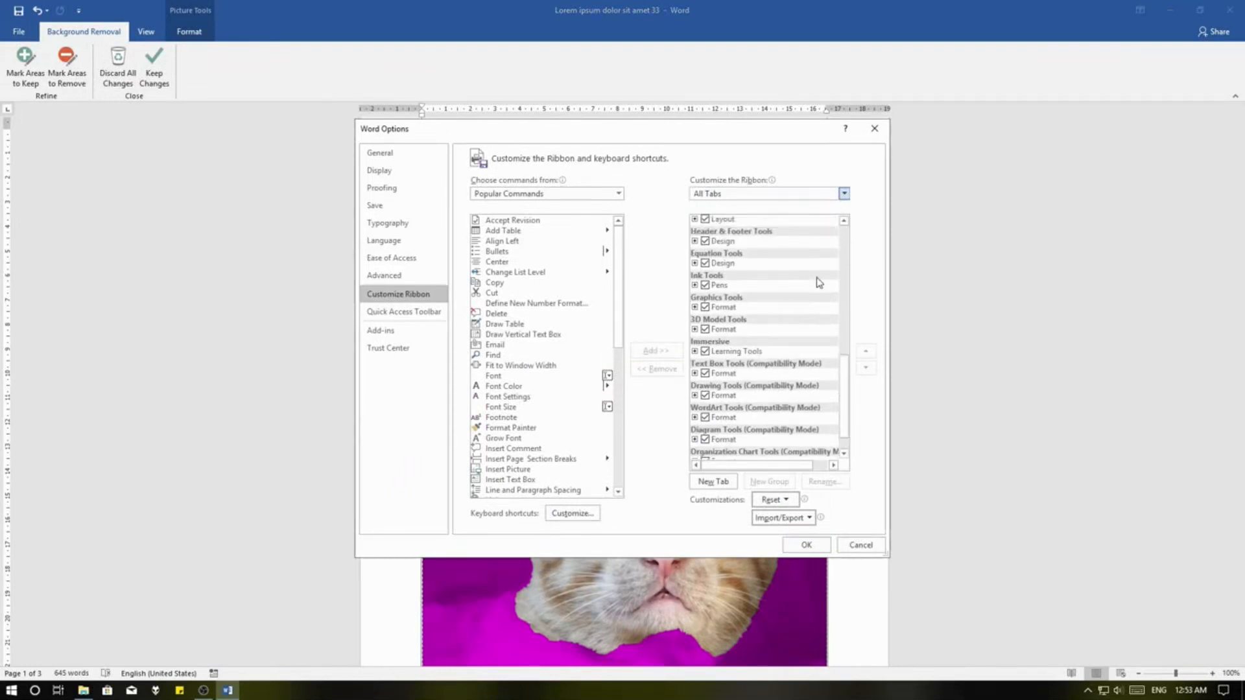
scroll(820, 286, down, 1)
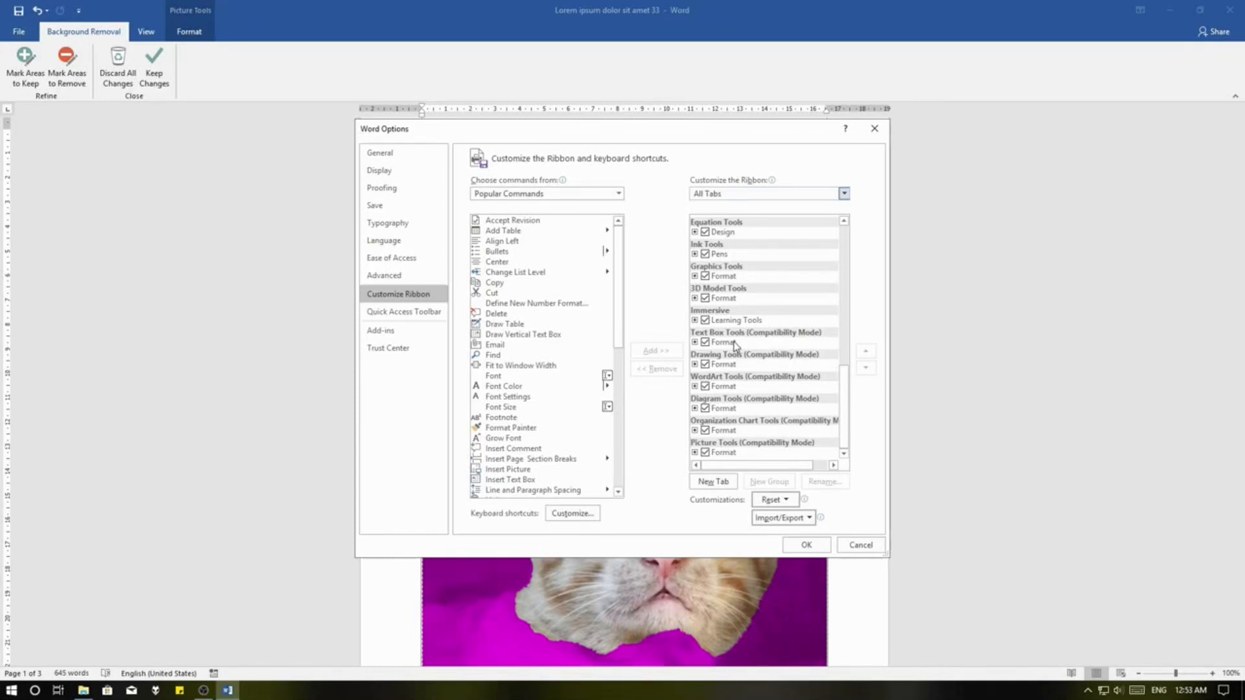
click(860, 544)
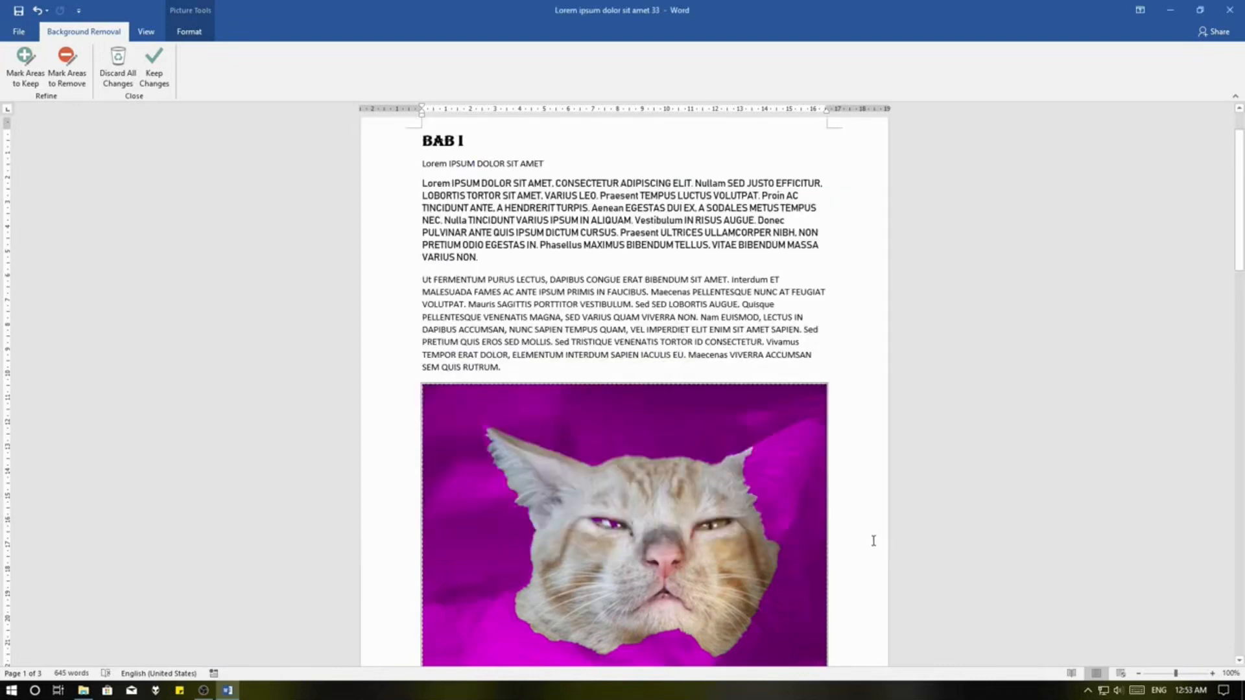
- Open the Word 97-2003 document "Lorem ipsum dolor sit amet 33 2003" from the Doc folder and arrange it side by side with the original document
mouse_move(83, 689)
click(152, 599)
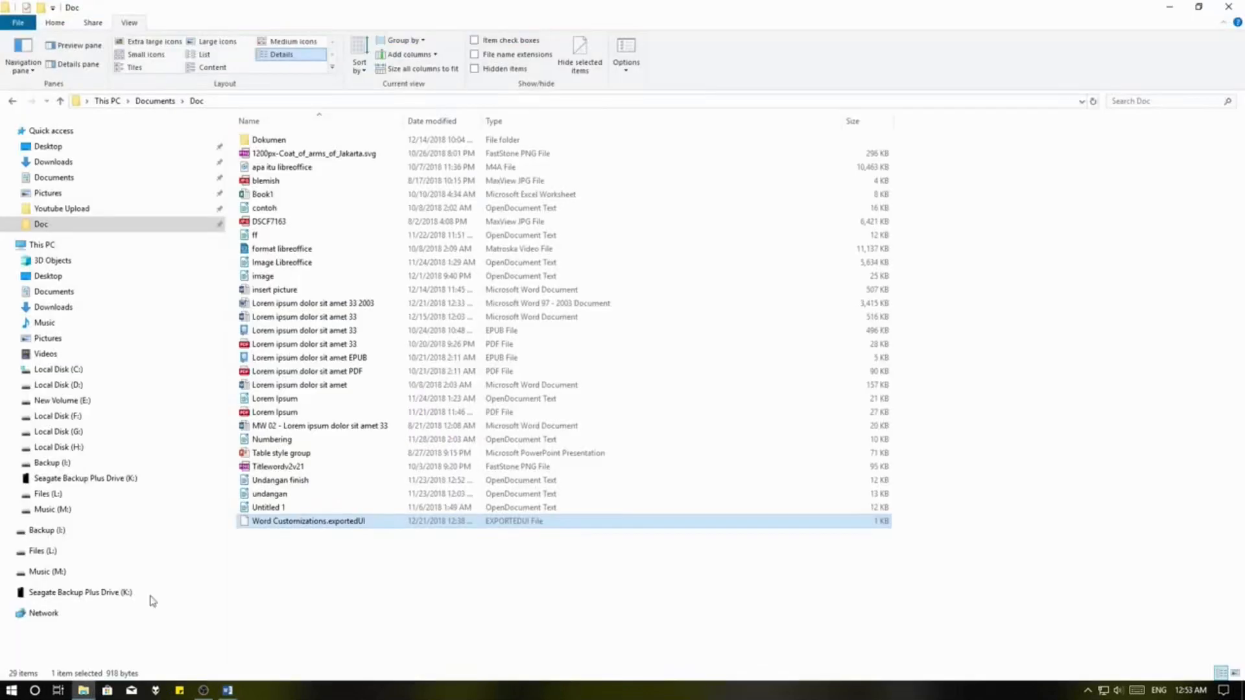
click(381, 305)
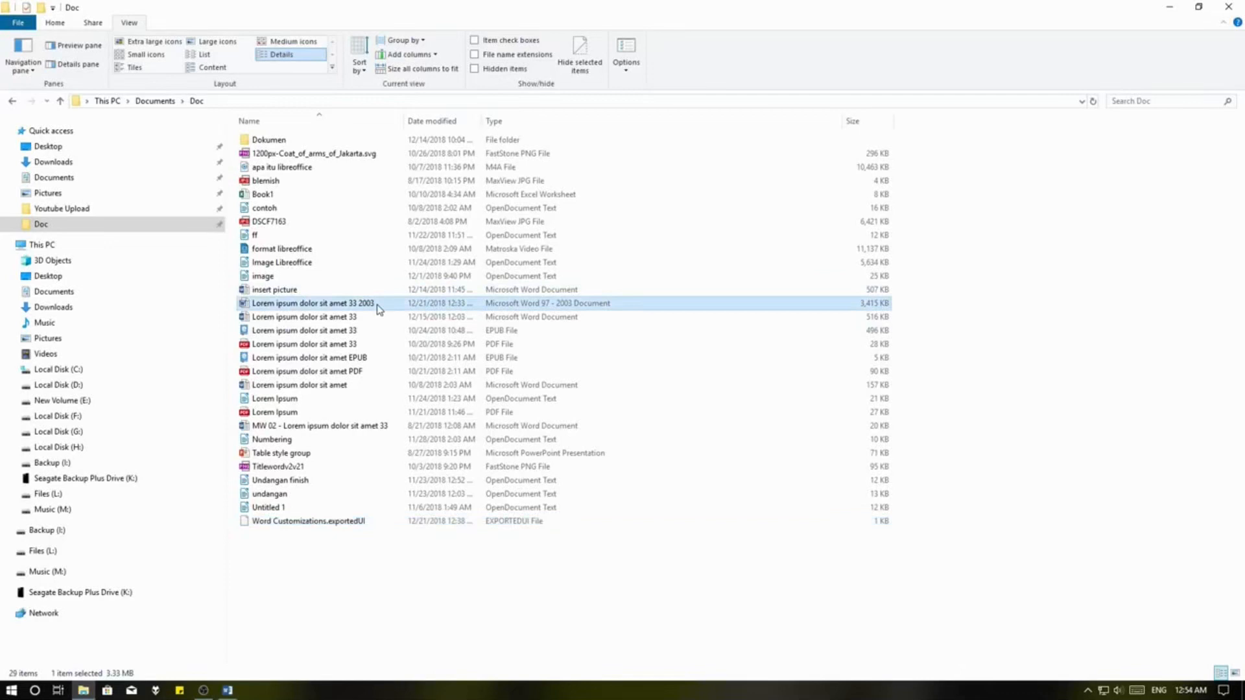
double_click(311, 304)
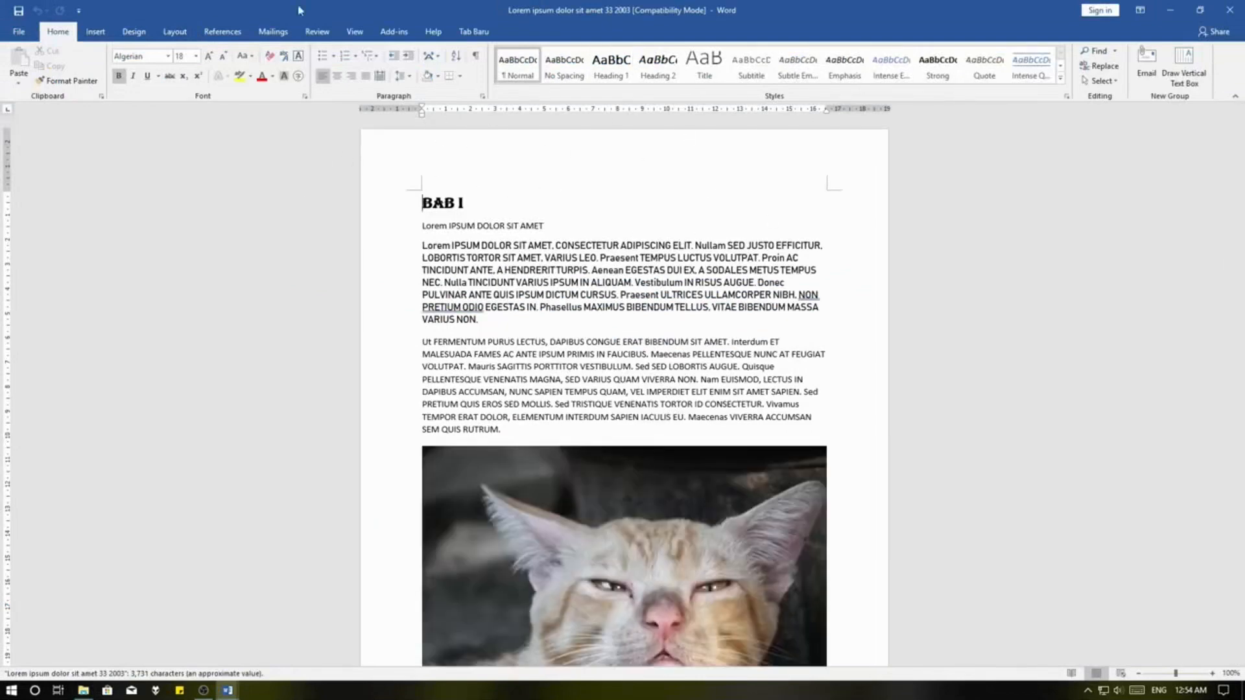
key(super+Right)
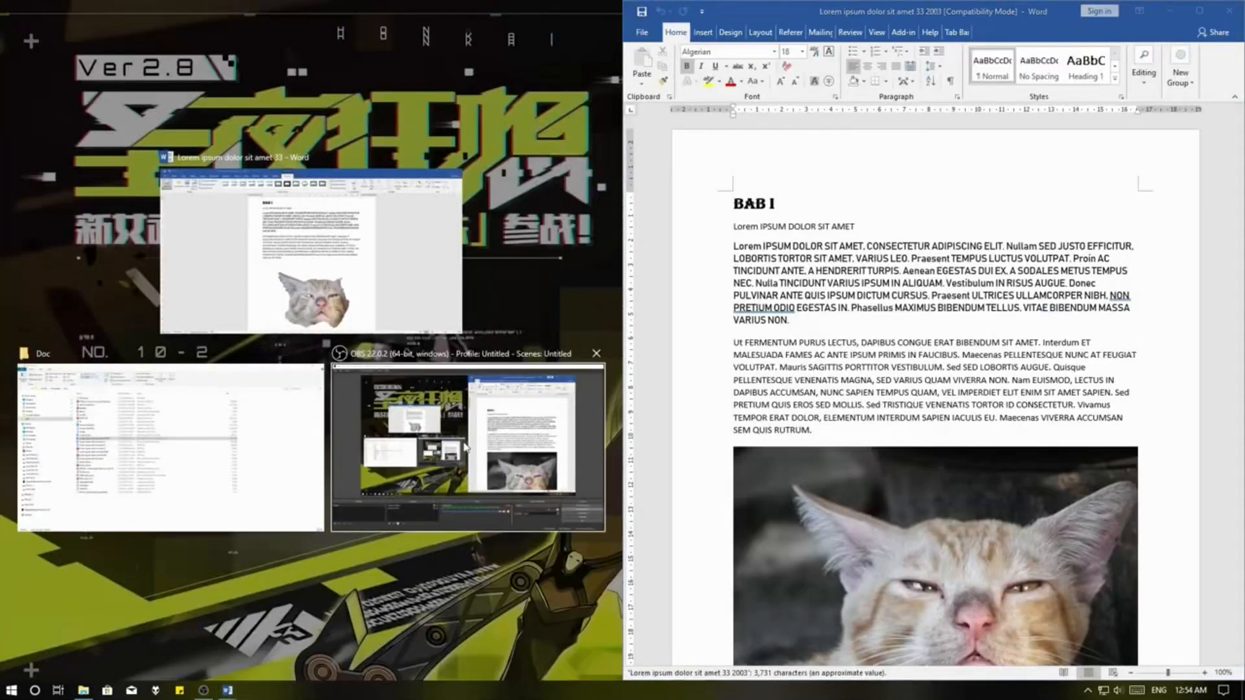
click(336, 298)
- Undo the background removal on the cat picture in the original document
click(19, 64)
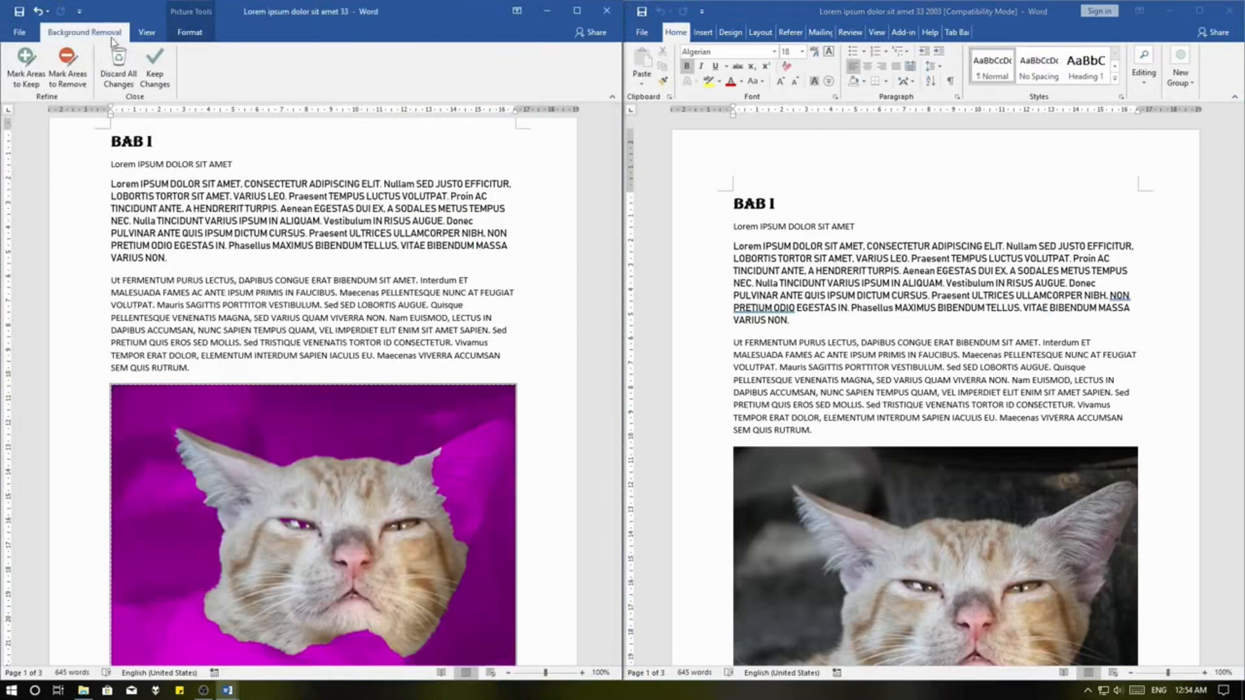
click(68, 60)
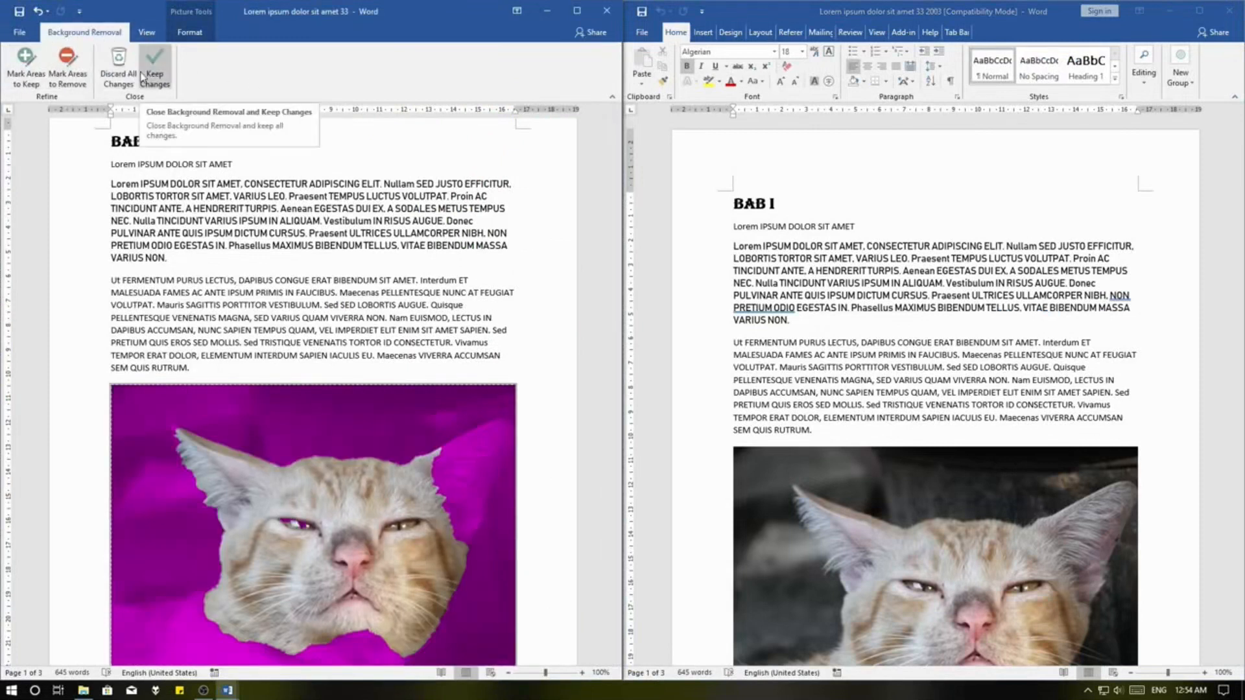
click(37, 11)
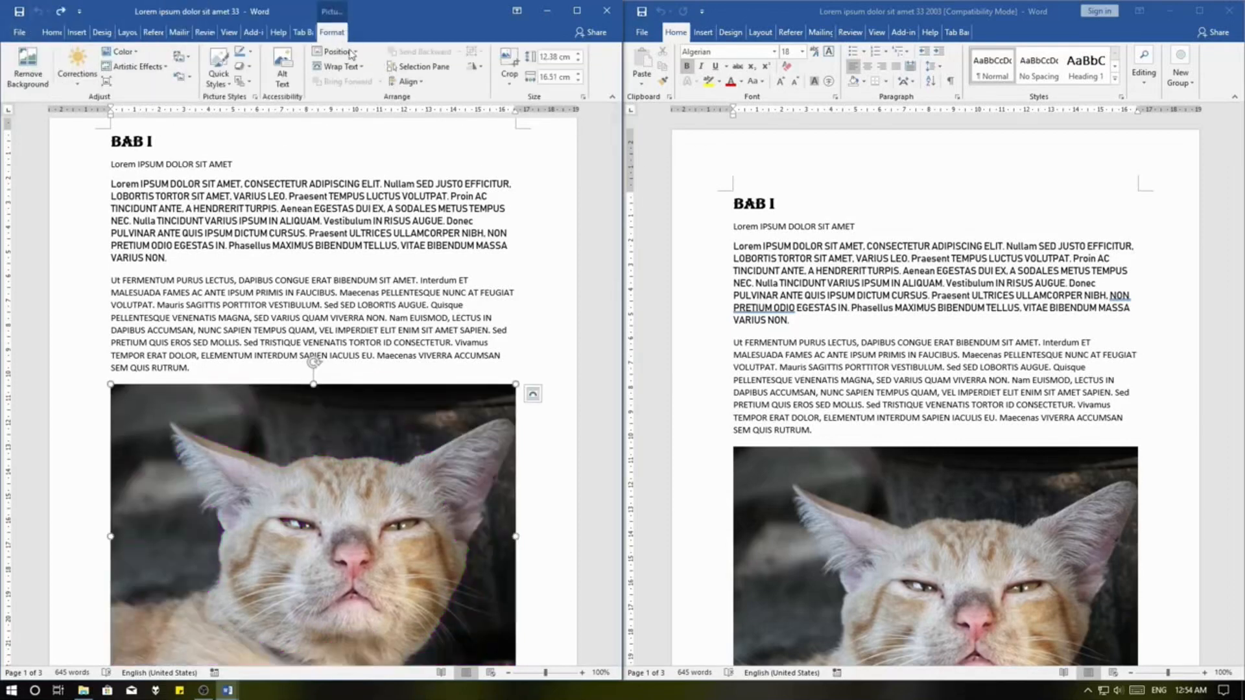
- Select the cat picture in the 2003 document and compare its Picture Tools Format commands with those in the original document
click(908, 554)
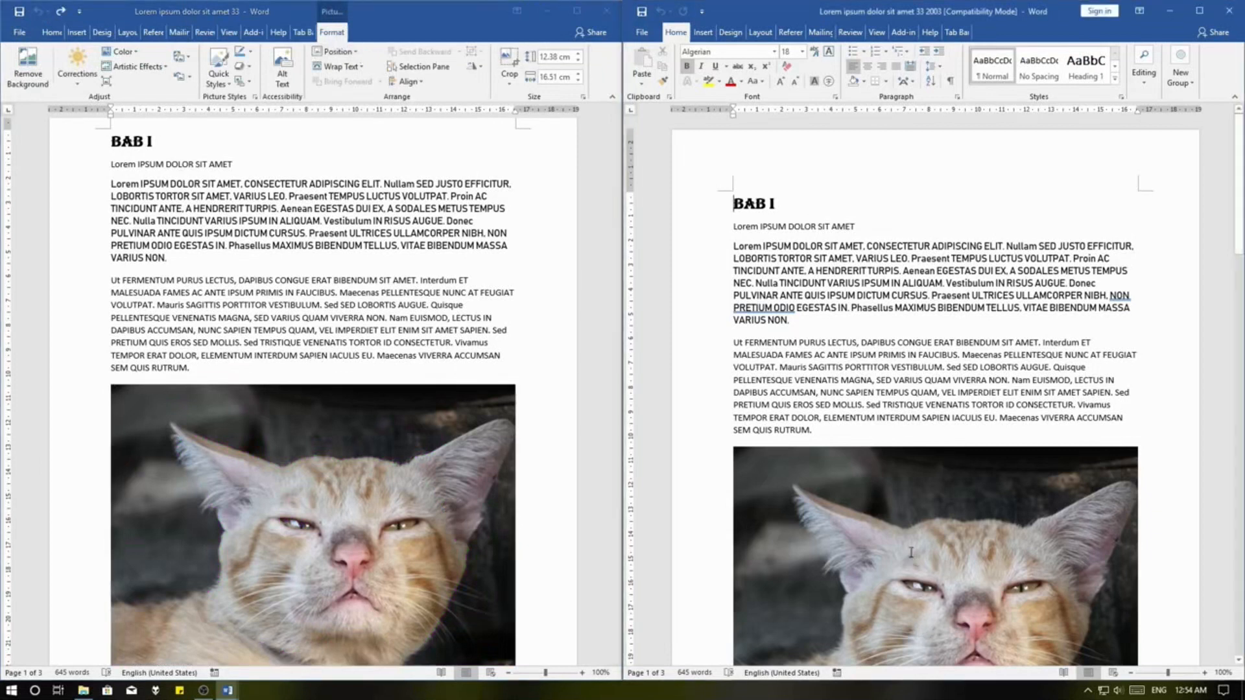
scroll(893, 482, down, 2)
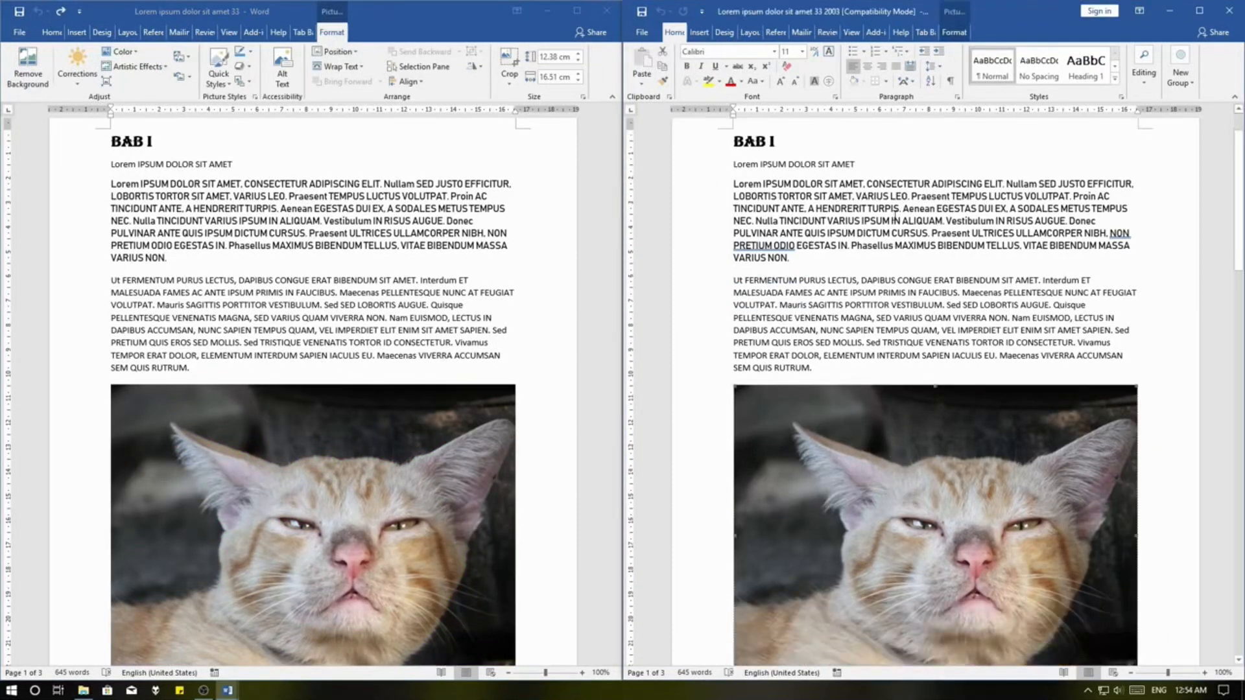
click(893, 483)
click(483, 96)
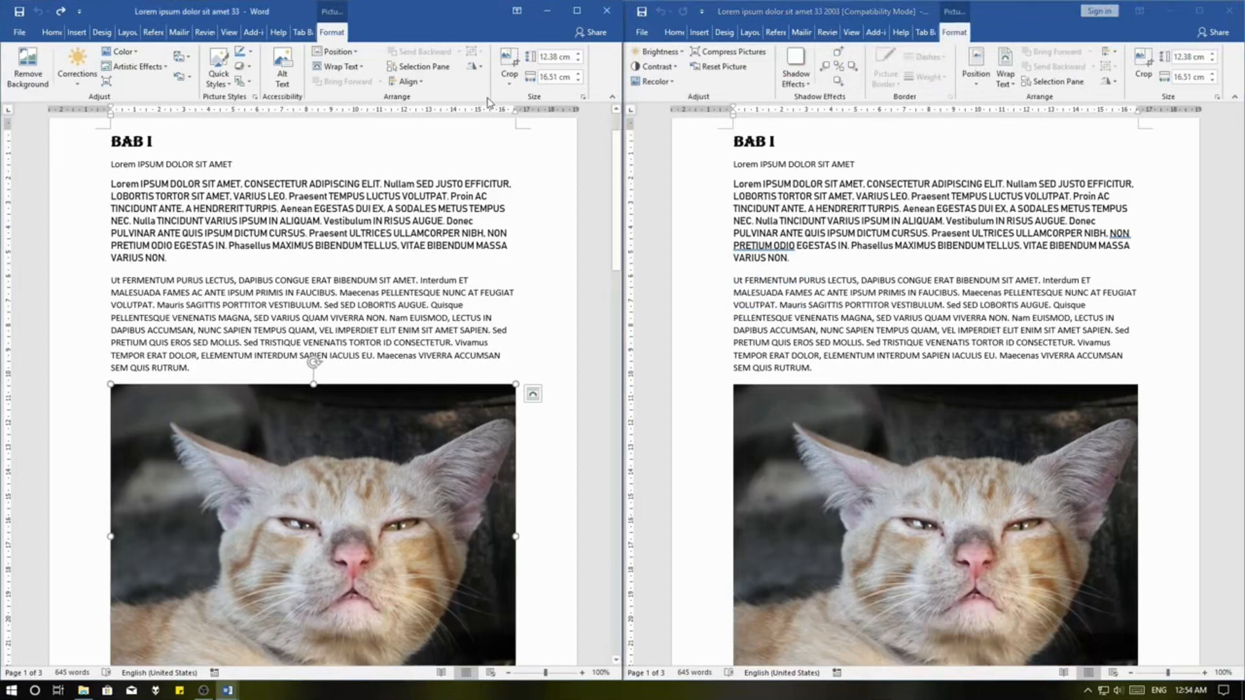
- Show All Tabs in the original document's ribbon customization settings and examine the Format groups under Picture Tools (Compatibility Mode)
right_click(454, 94)
click(516, 149)
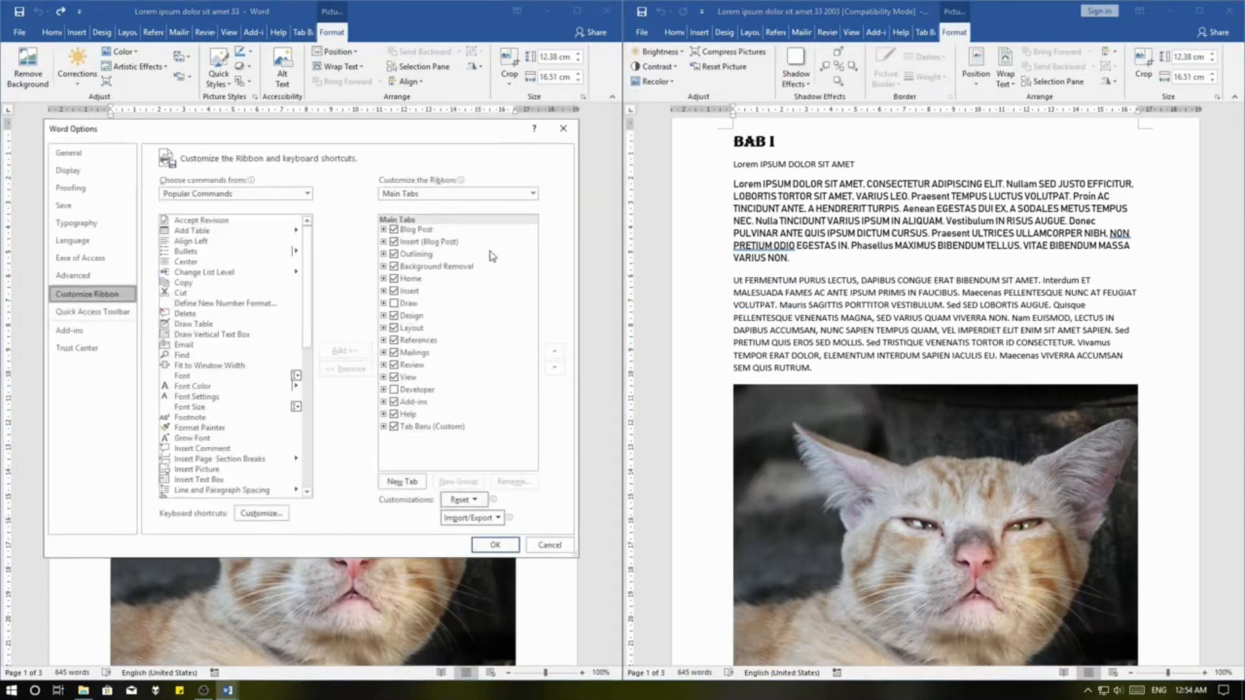
click(533, 193)
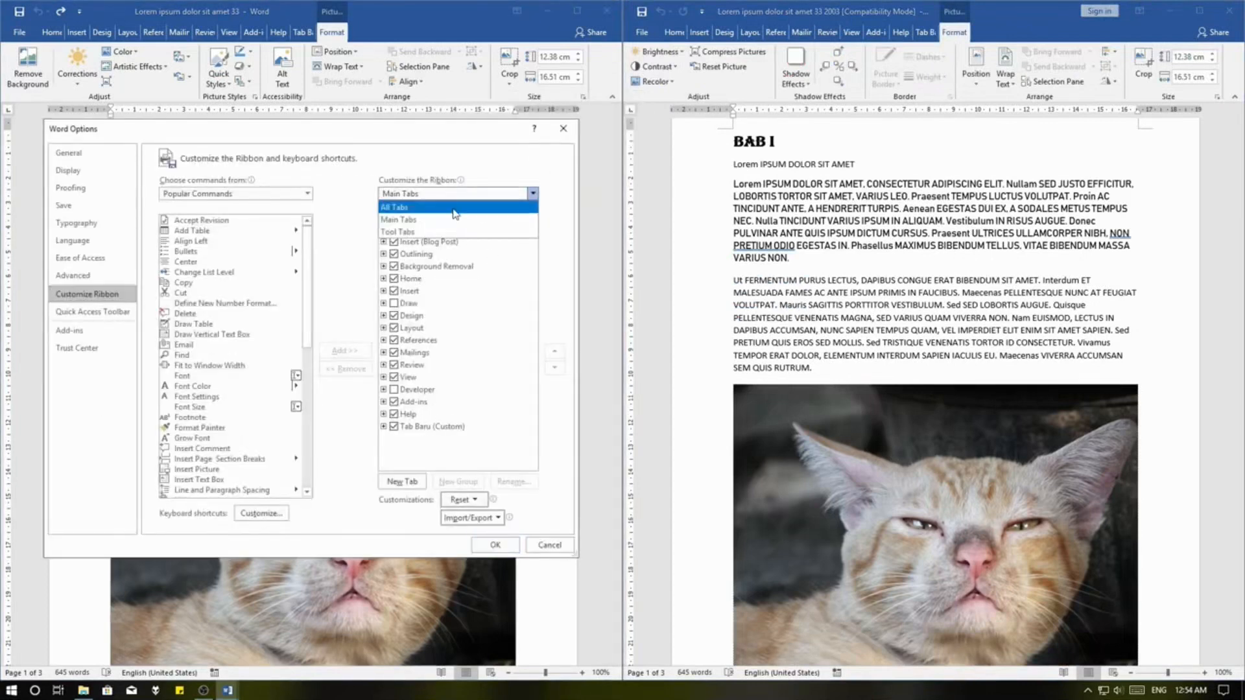
click(455, 207)
scroll(465, 324, down, 10)
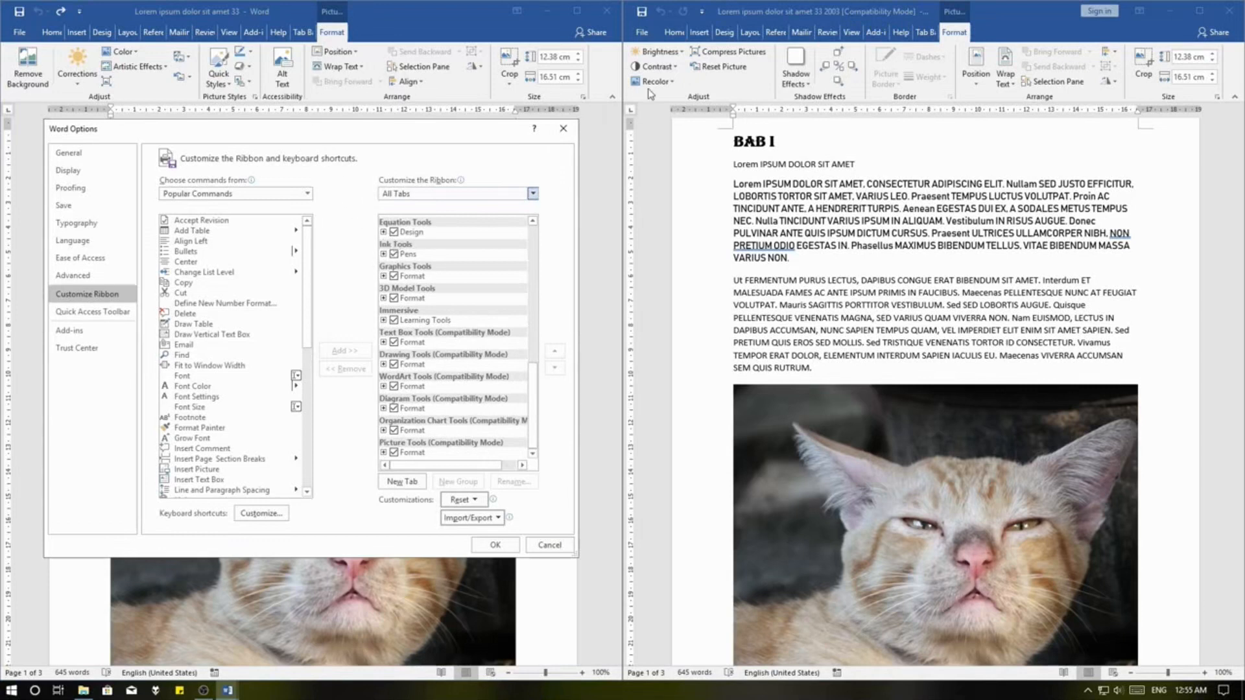
click(383, 452)
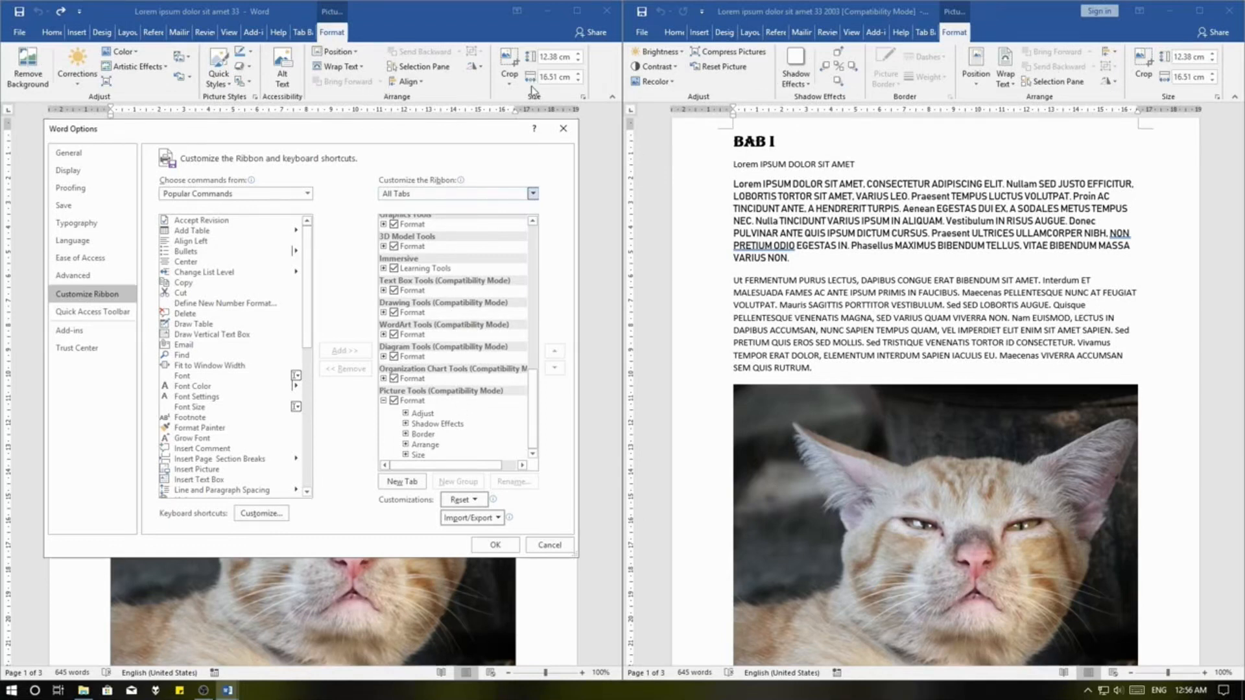
scroll(472, 386, up, 4)
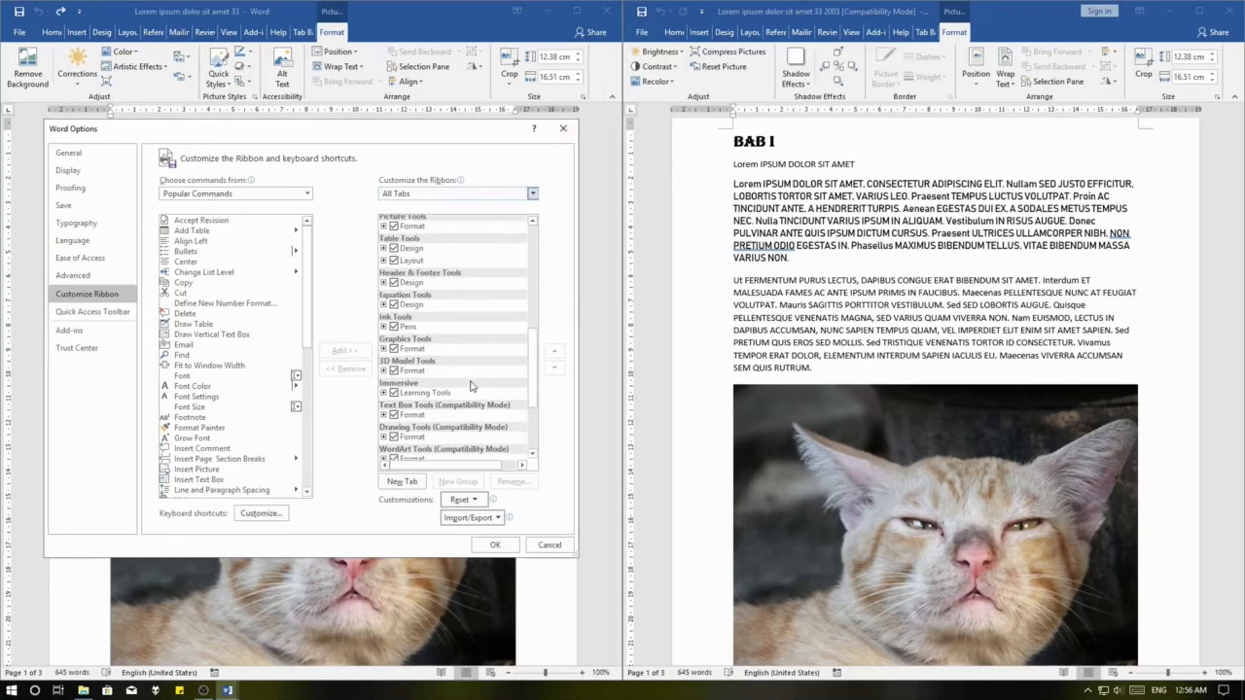
scroll(471, 386, down, 4)
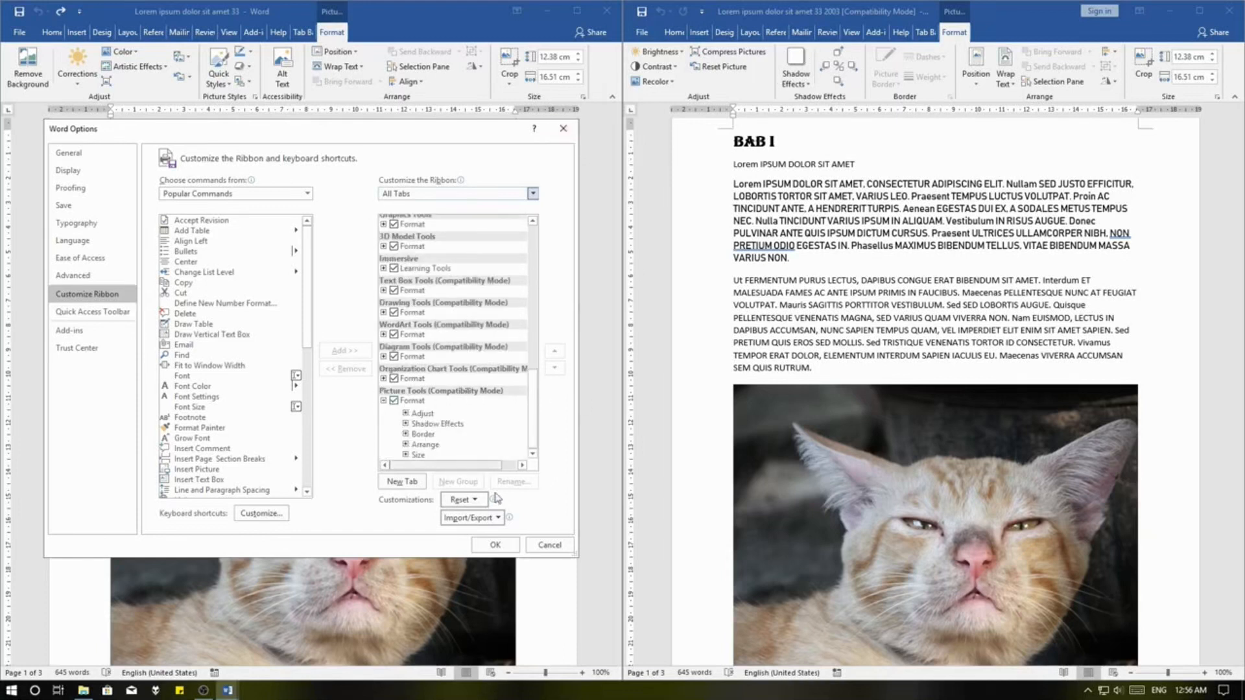